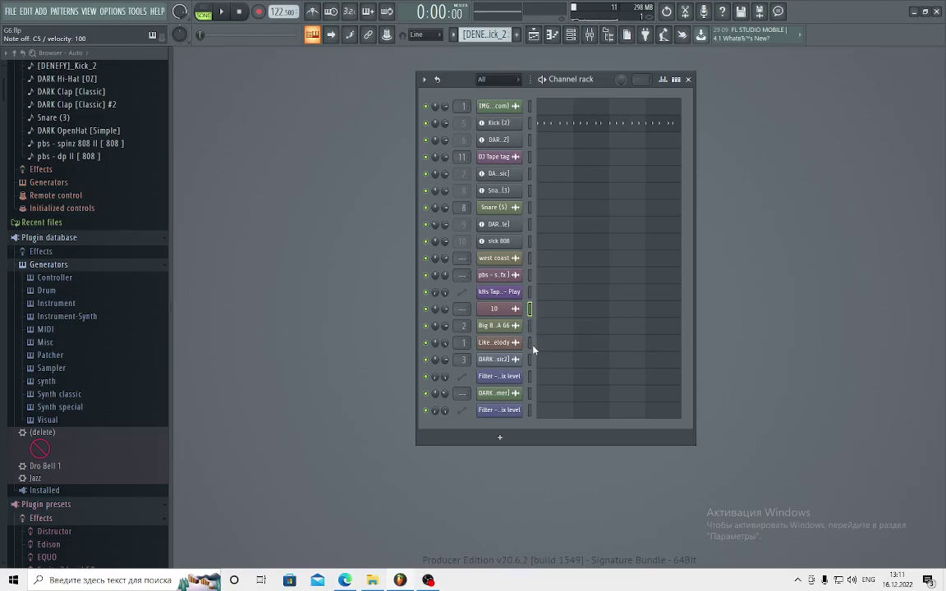
Inspect the channel settings of Like a G6 melody, the last Filter - Mix level automation and DARK Trans [Gamer].
click(505, 343)
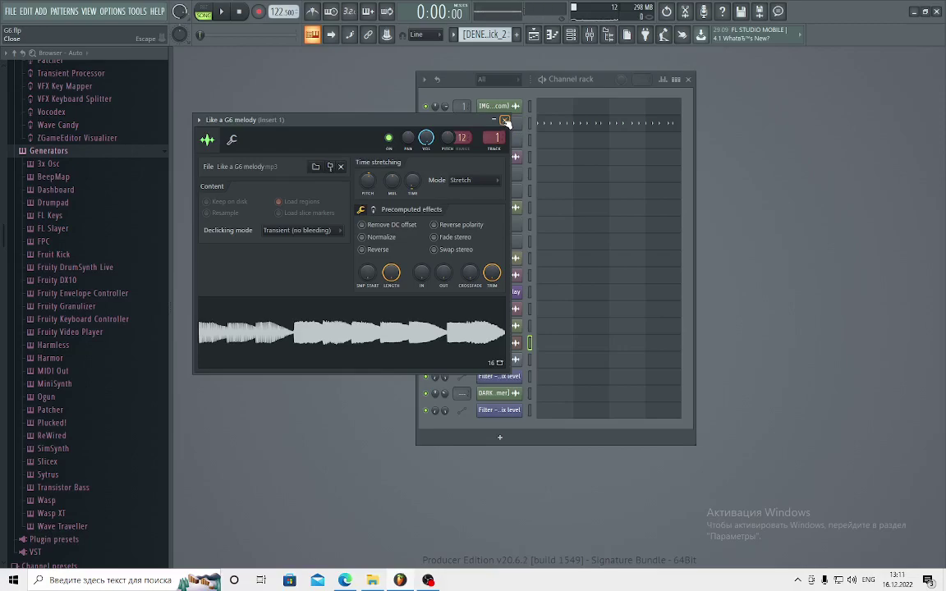
click(505, 121)
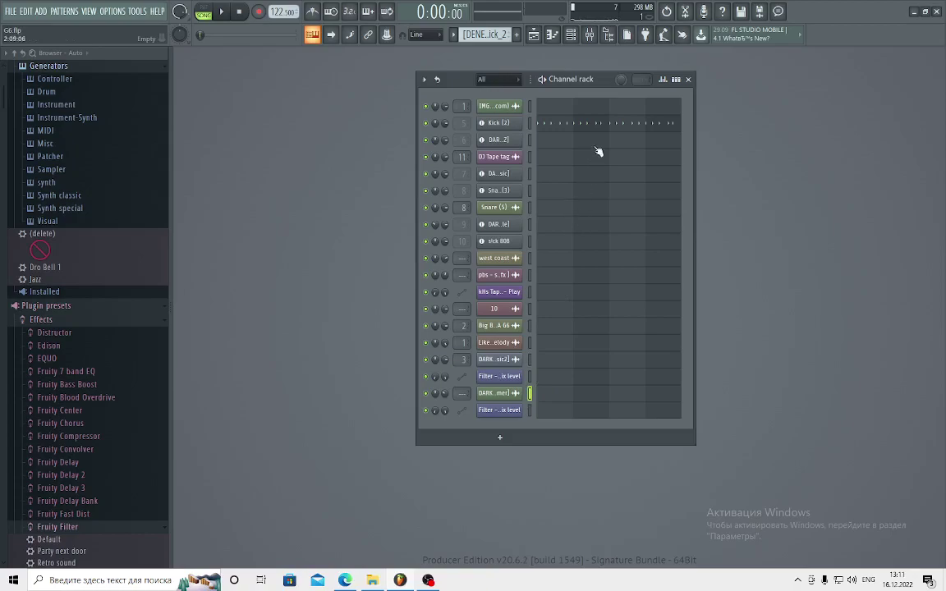
click(516, 410)
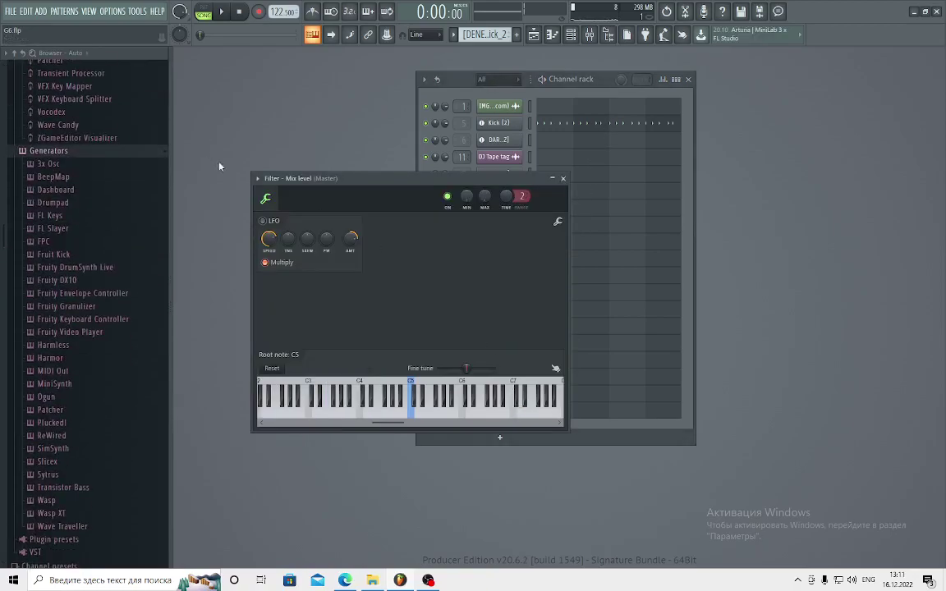
click(562, 178)
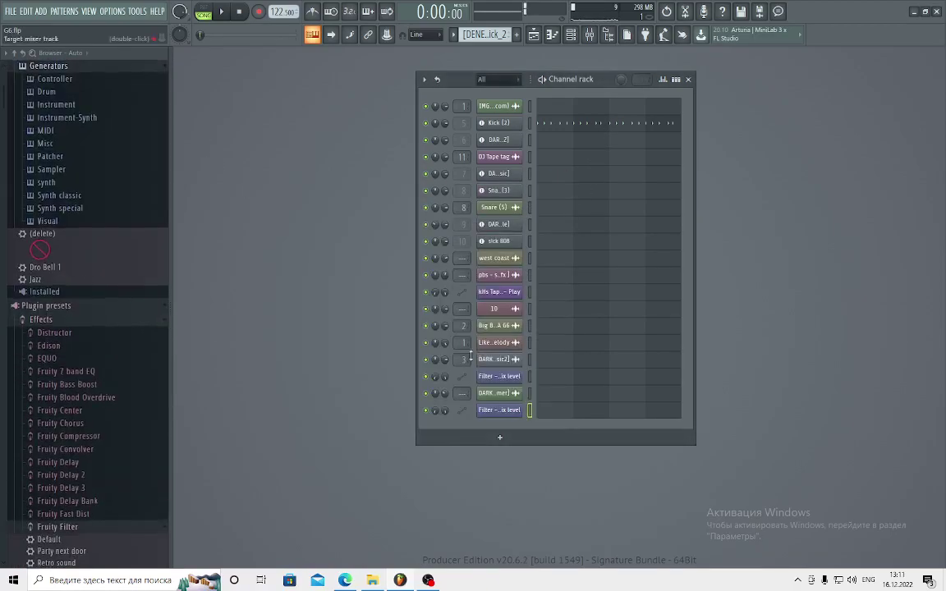
click(497, 396)
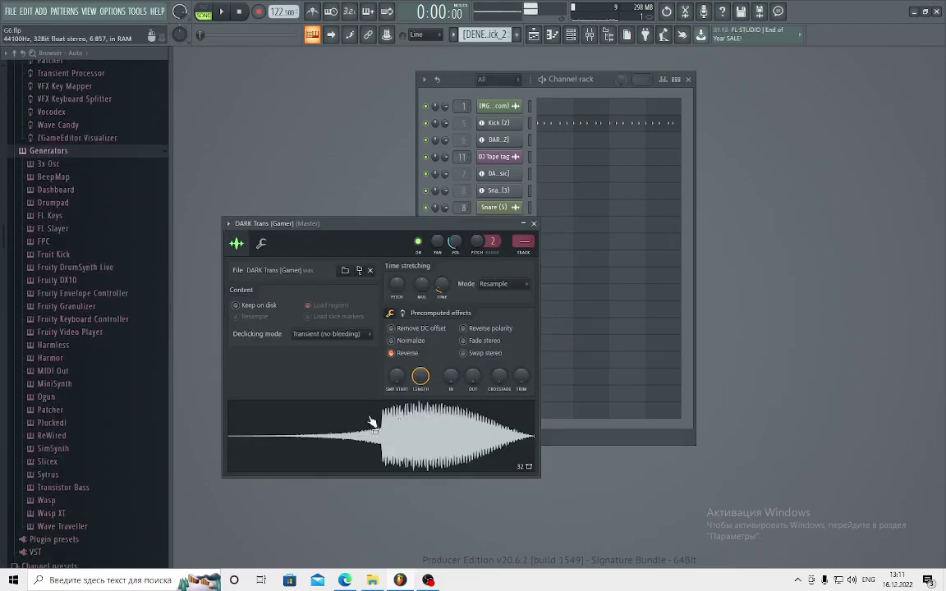
click(534, 225)
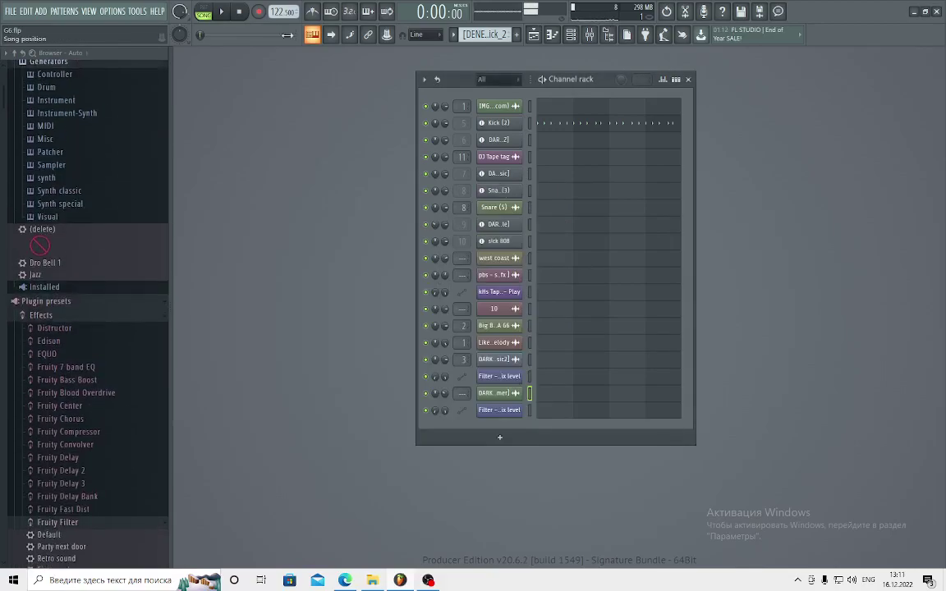
Show the channel rack as a step grid and display the full arrangement in the playlist.
click(677, 80)
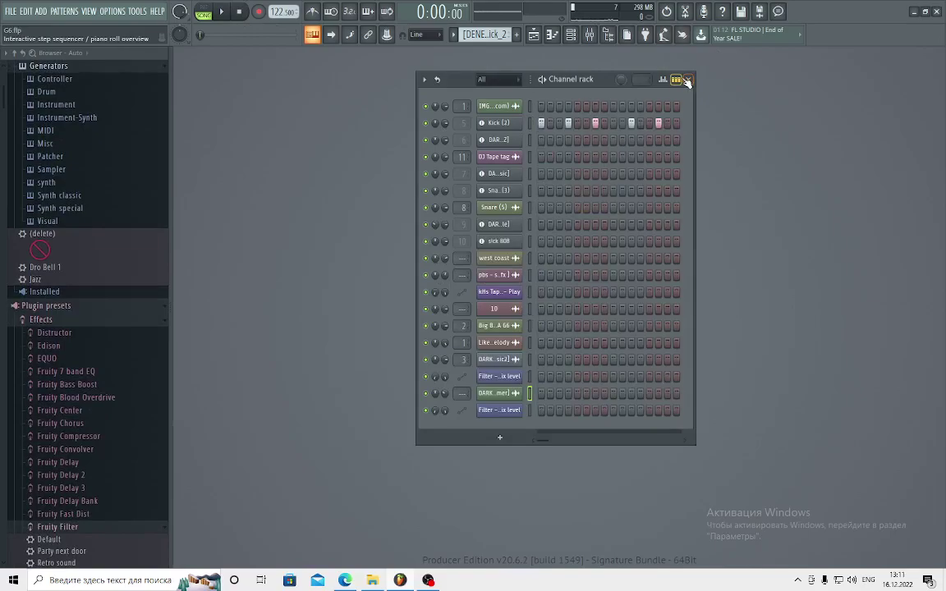
click(534, 35)
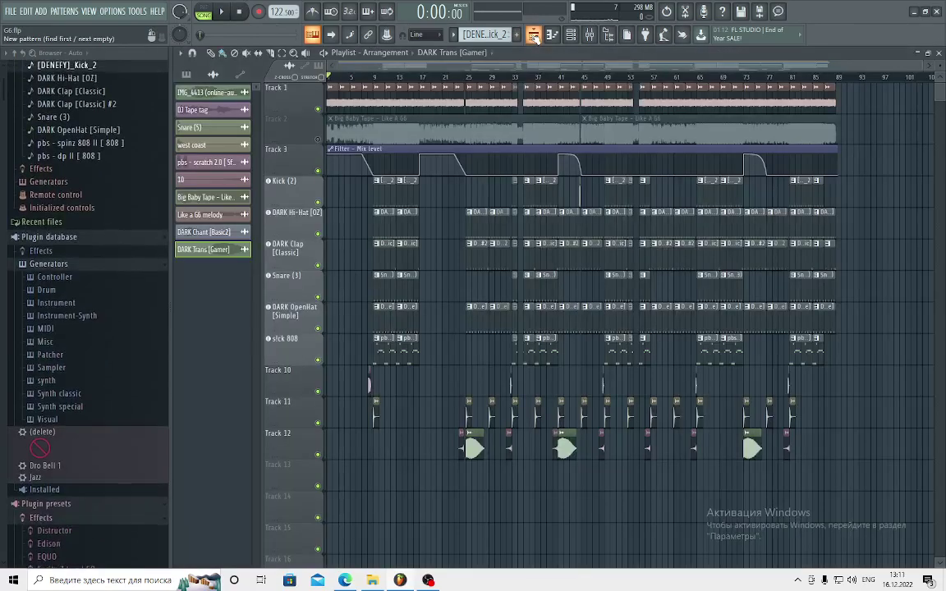
scroll(367, 86, up, 4)
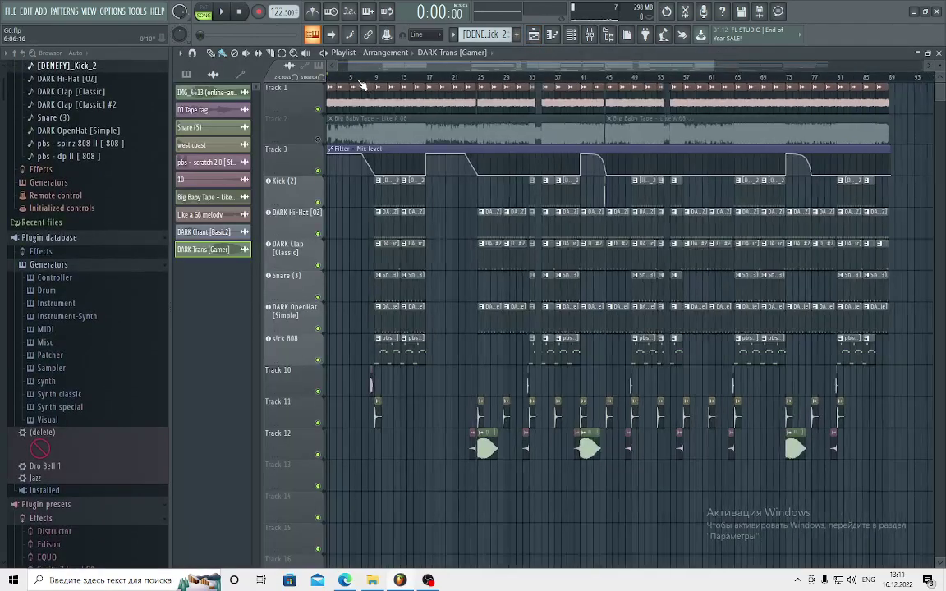
Open the Kick (2) pattern in the piano roll and play it back from its start.
double_click(475, 204)
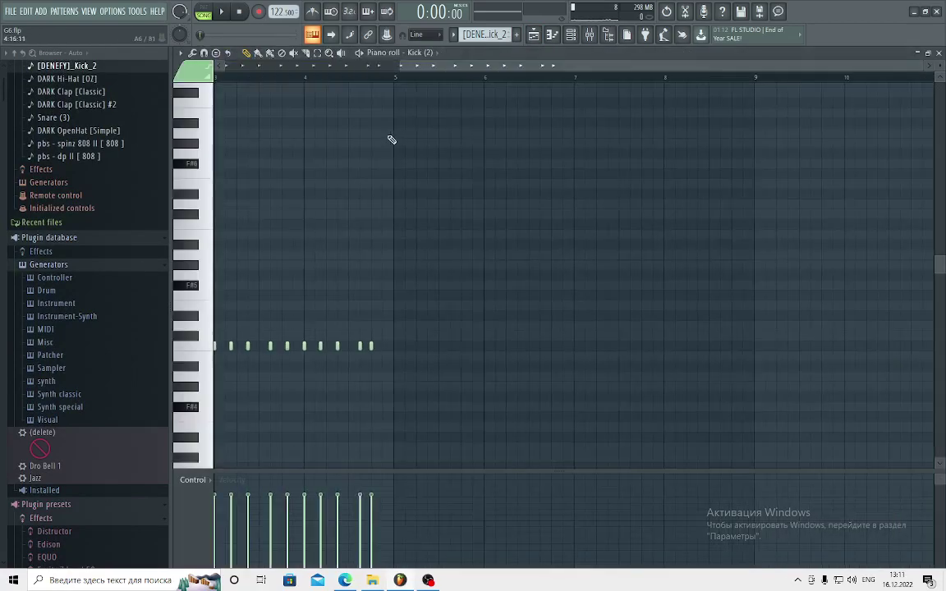
drag(352, 67, 297, 40)
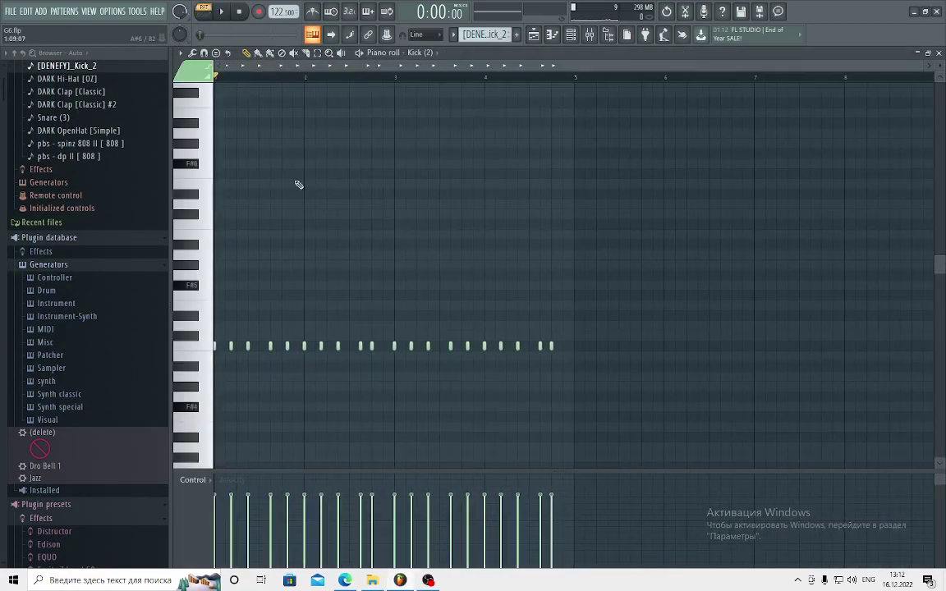
key(space)
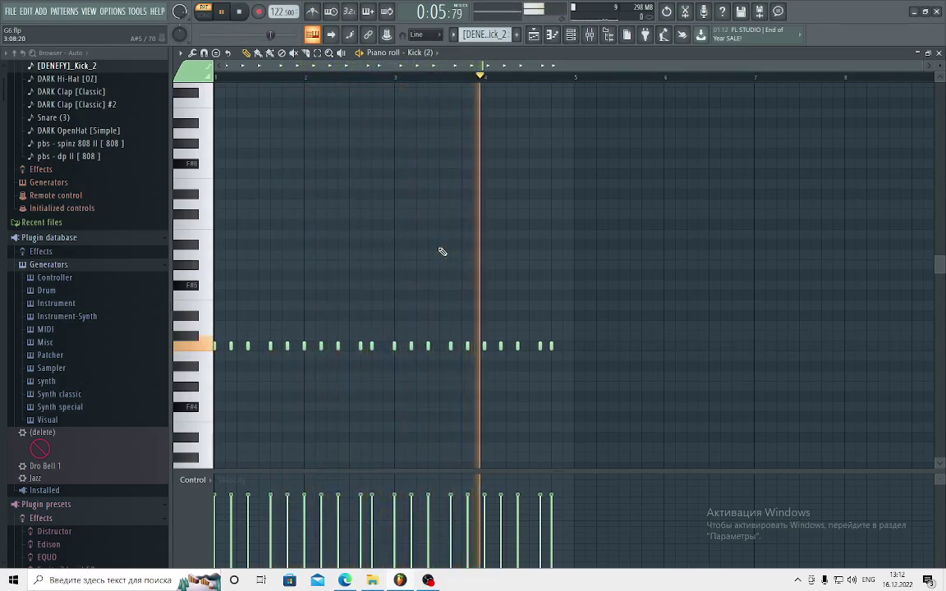
drag(919, 65, 574, 113)
key(space)
Inspect the Fruity parametric EQ 2 on the Kick (2) mixer track, then return to the playlist.
click(589, 39)
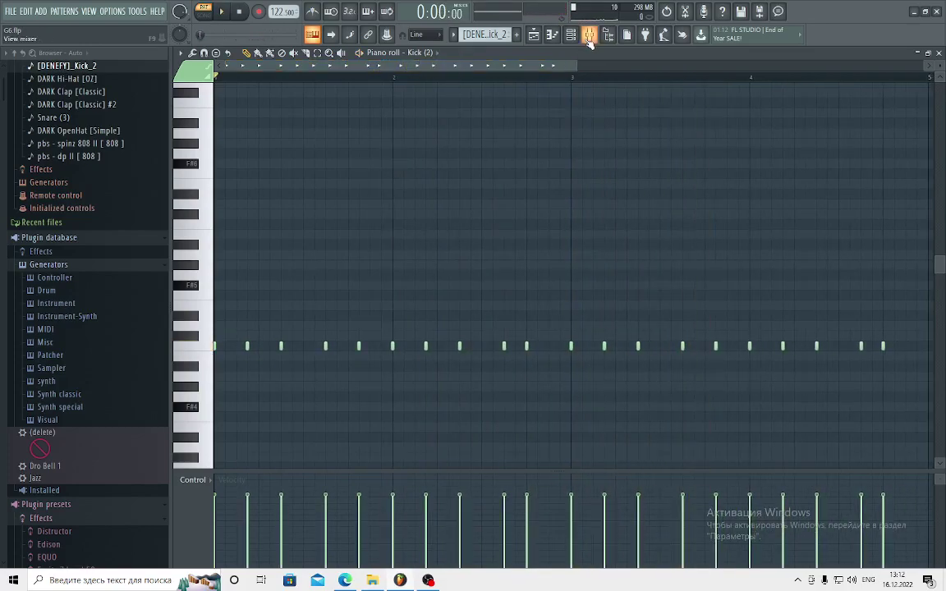
click(344, 202)
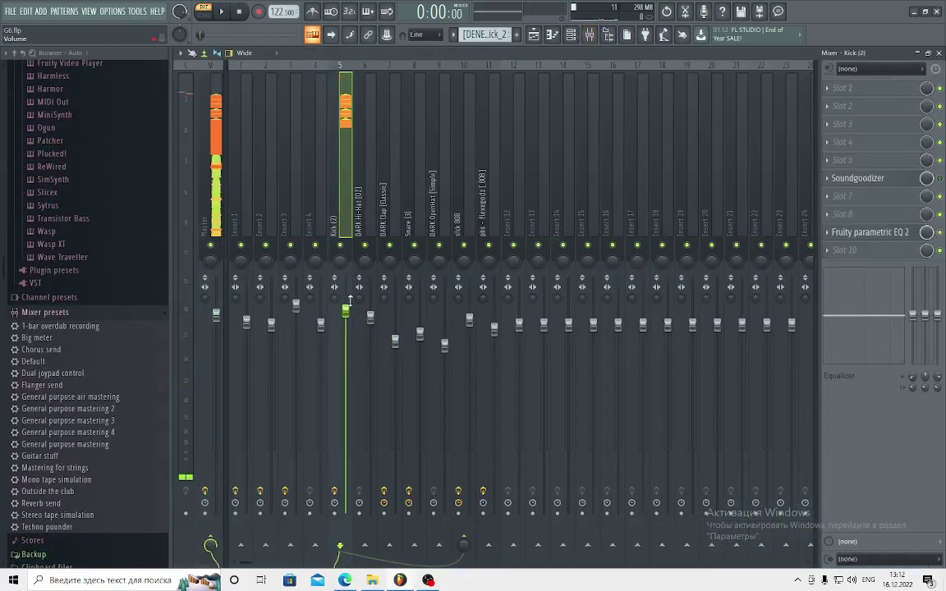
click(875, 235)
click(876, 235)
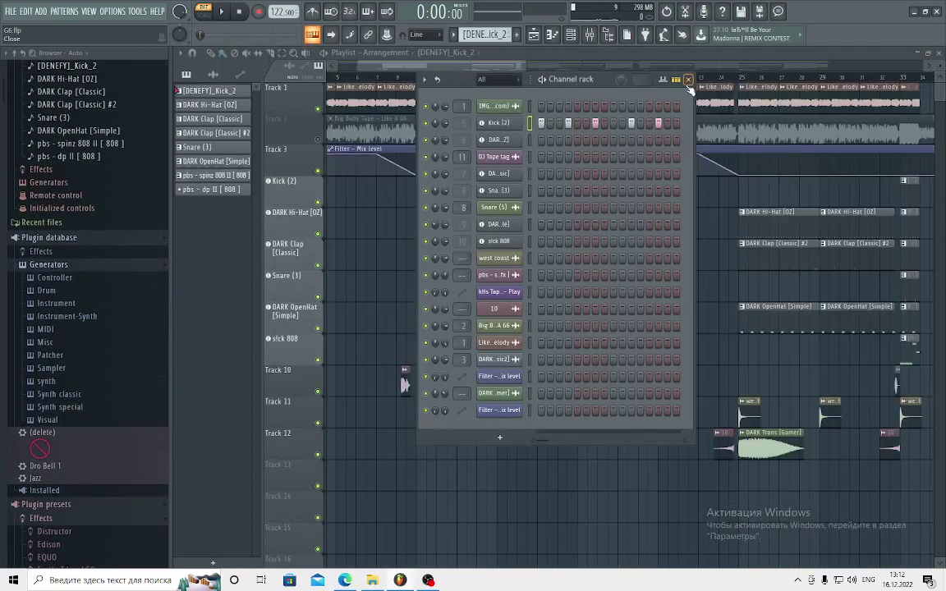
click(688, 79)
Play the DARK Hi-Hat [OZ] pattern in the piano roll and check its mixer track for effects.
double_click(443, 223)
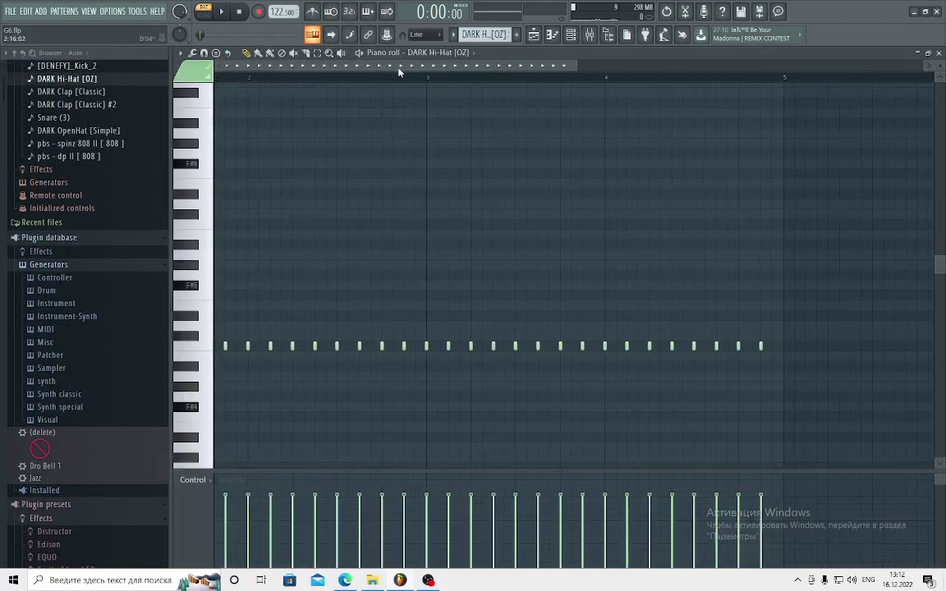
key(space)
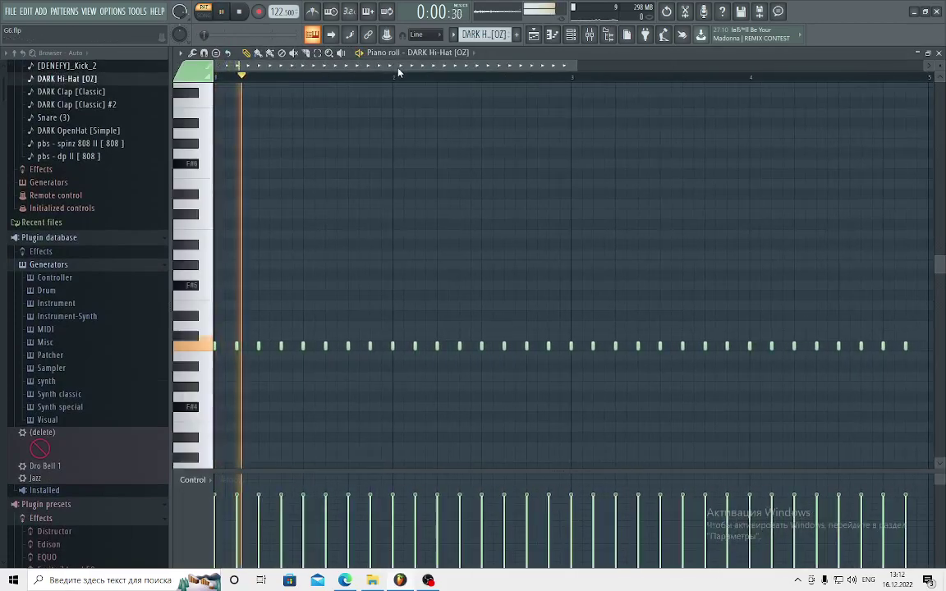
click(591, 35)
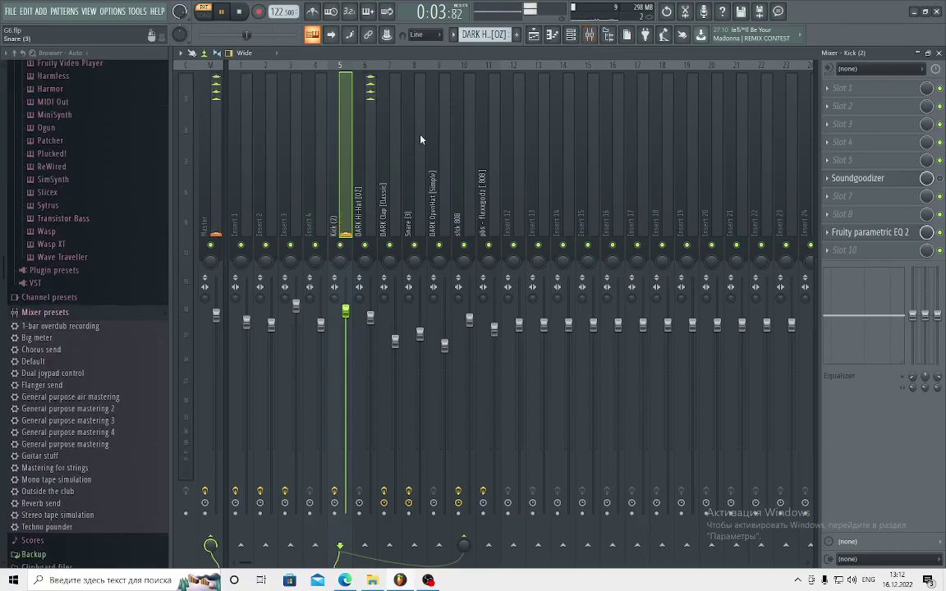
click(390, 167)
click(371, 171)
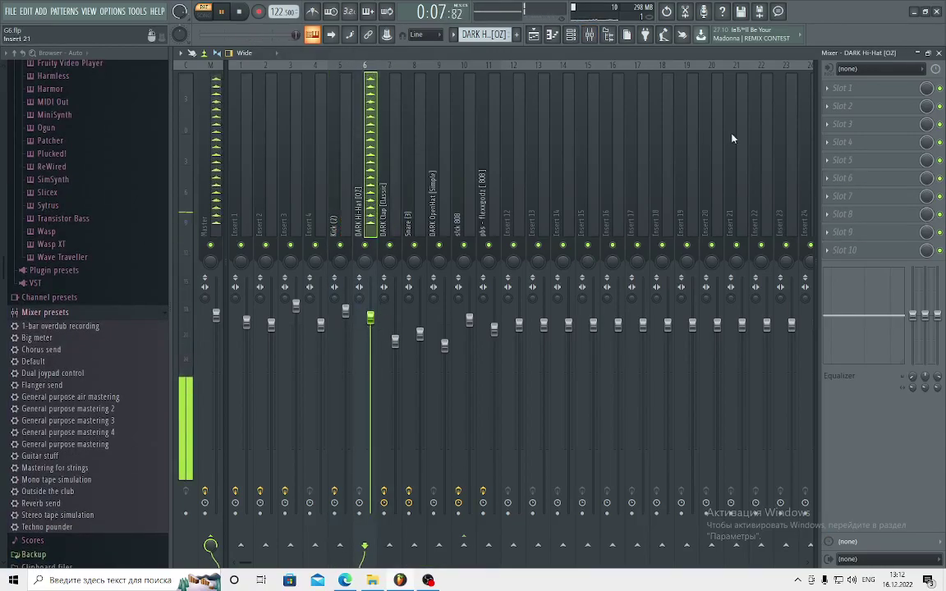
click(938, 54)
click(938, 53)
key(space)
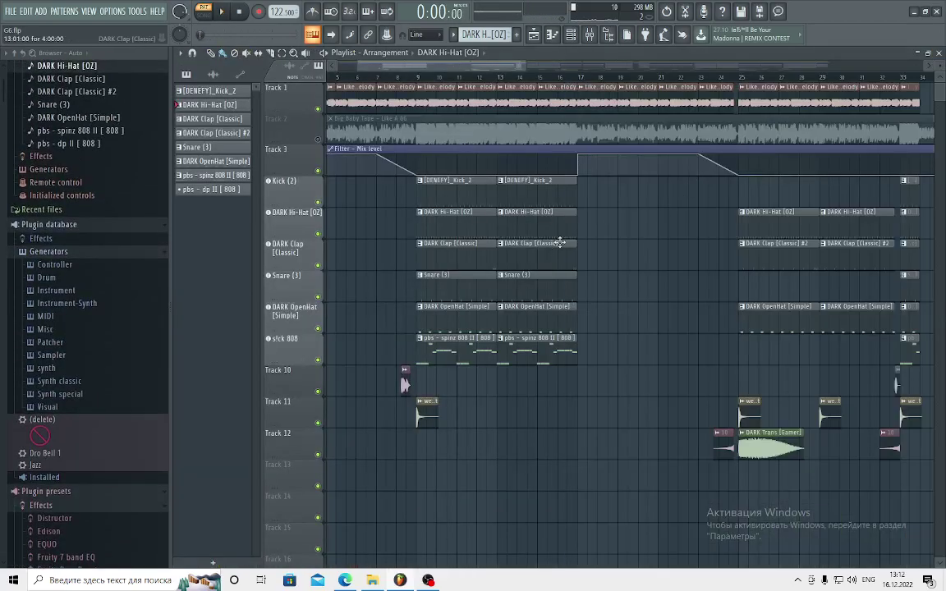
Open the DARK Clap [Classic] pattern in the piano roll and play it from bar 4.
double_click(458, 262)
scroll(411, 78, up, 3)
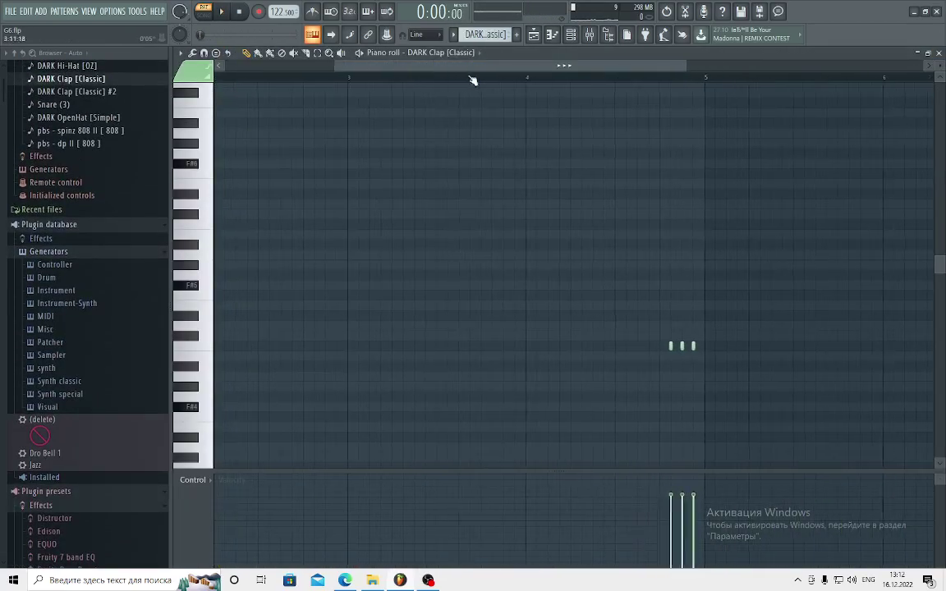
click(523, 81)
key(space)
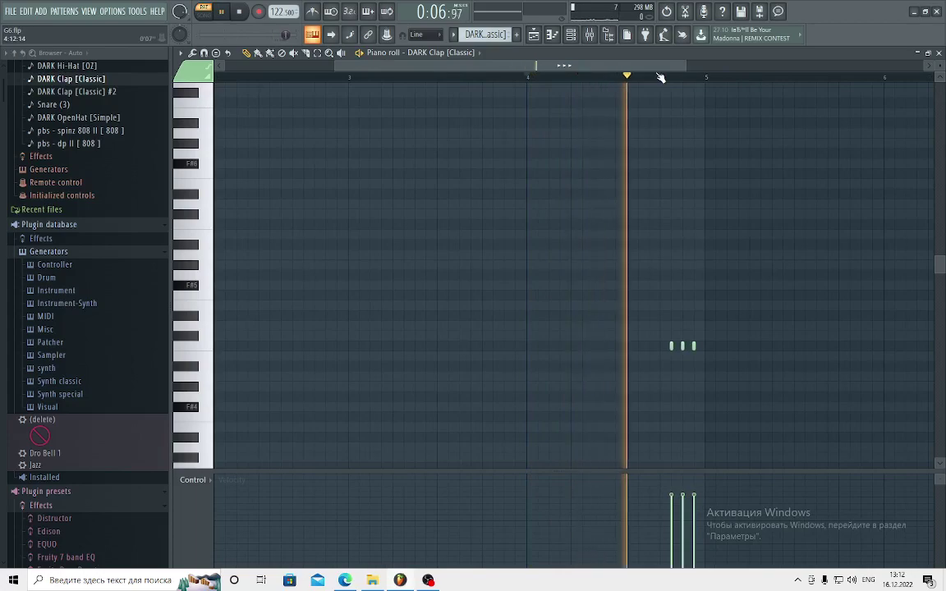
key(space)
Inspect the Soundgoodizer on the DARK Clap [Classic] mixer track and return to the playlist.
key(F9)
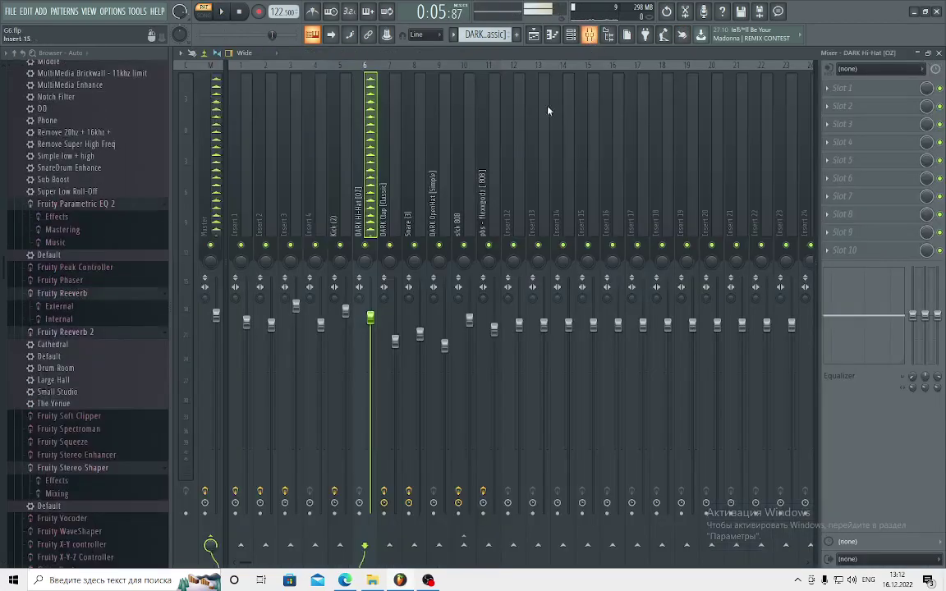
click(408, 197)
click(392, 220)
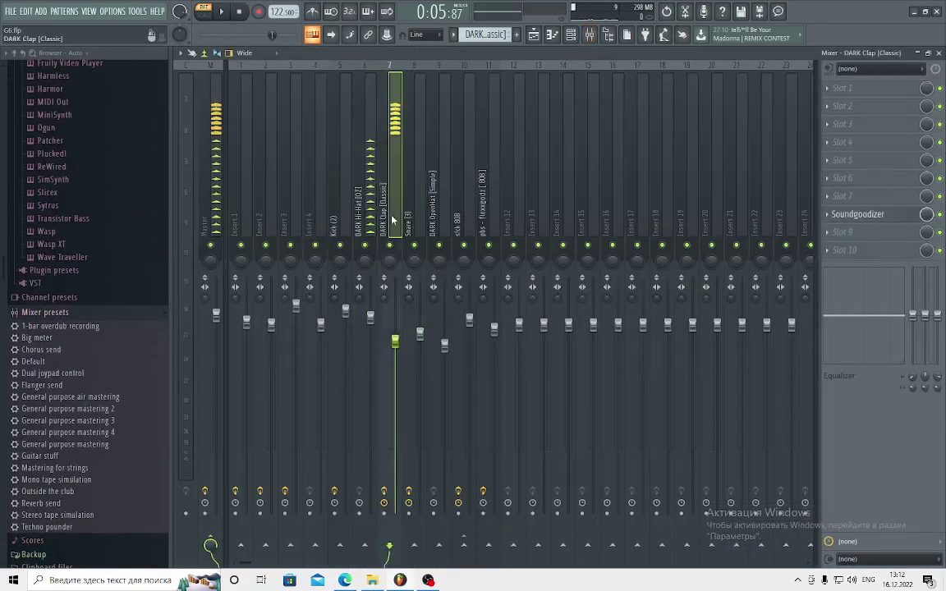
double_click(873, 220)
click(938, 52)
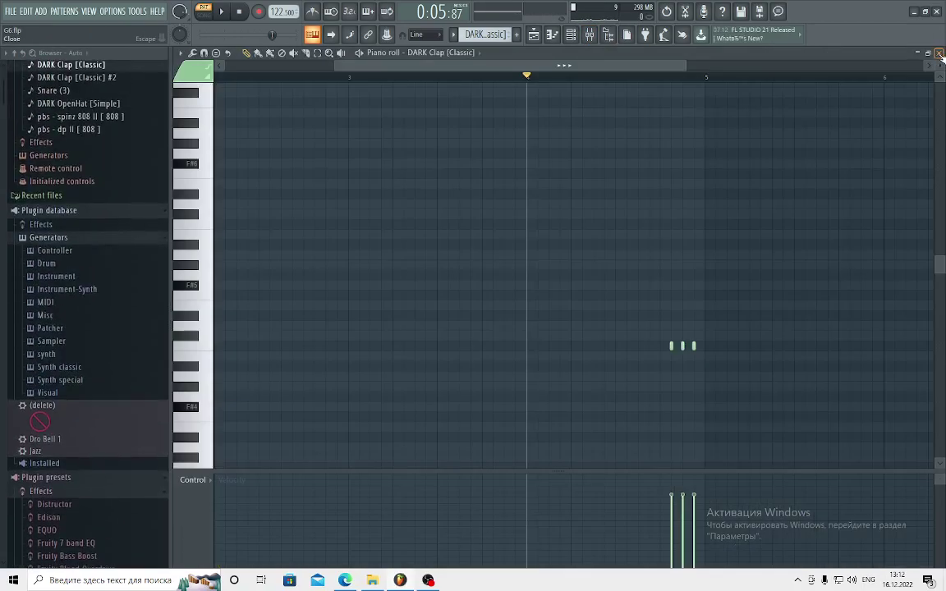
key(F5)
Open the Snare (3) pattern in the piano roll and play back its notes.
double_click(466, 297)
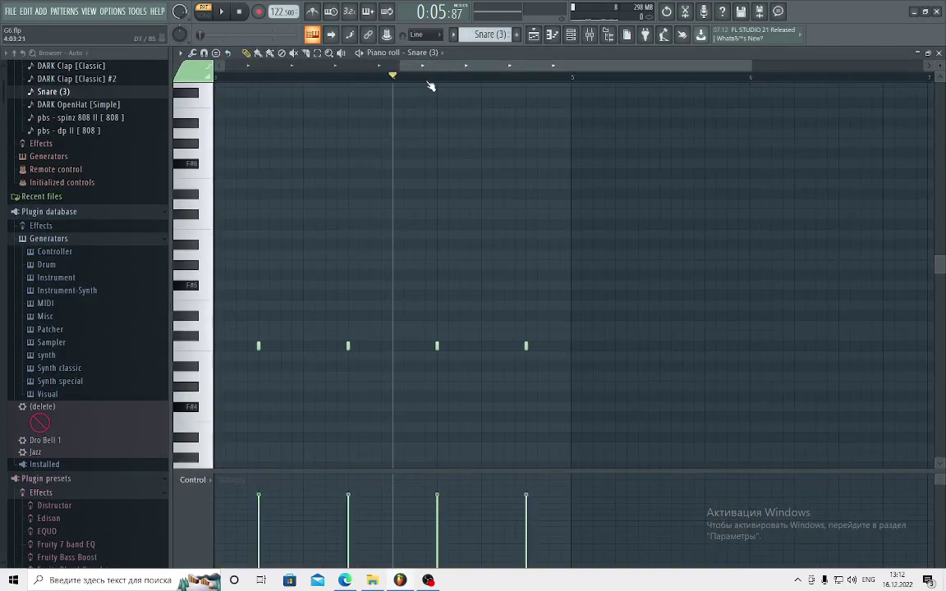
scroll(419, 78, down, 3)
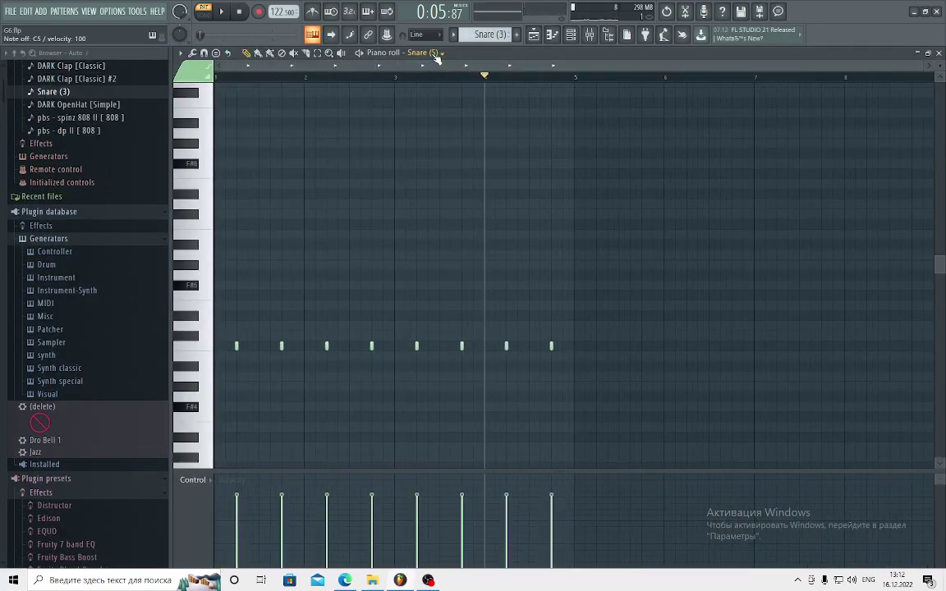
key(space)
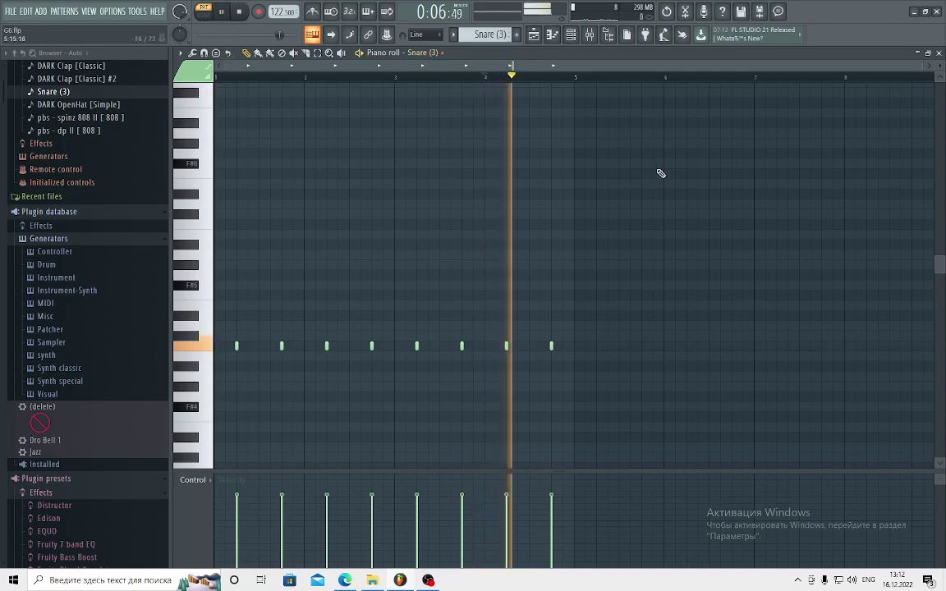
key(space)
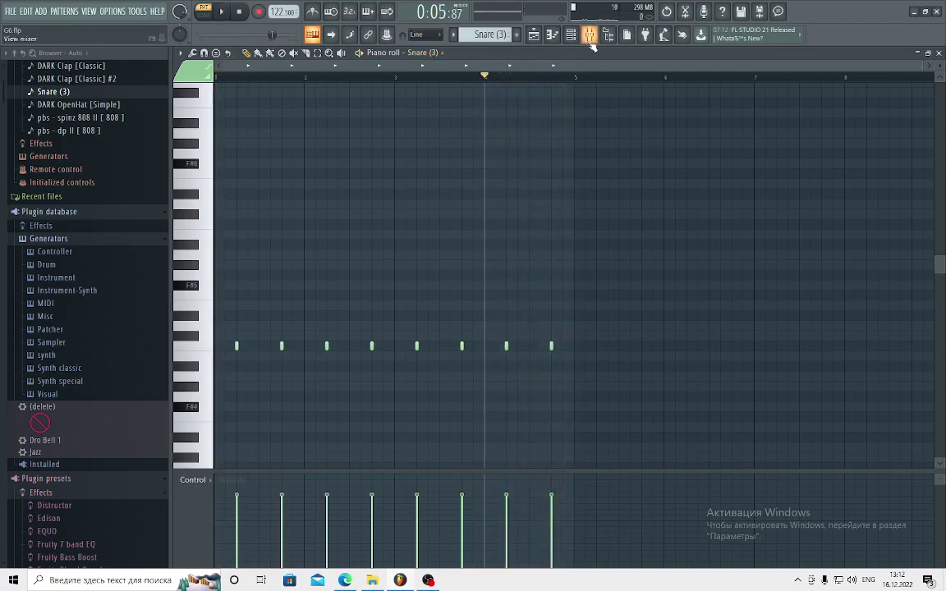
Inspect the Soundgoodizer on the Snare (3) mixer track and return to the playlist.
click(589, 35)
click(411, 166)
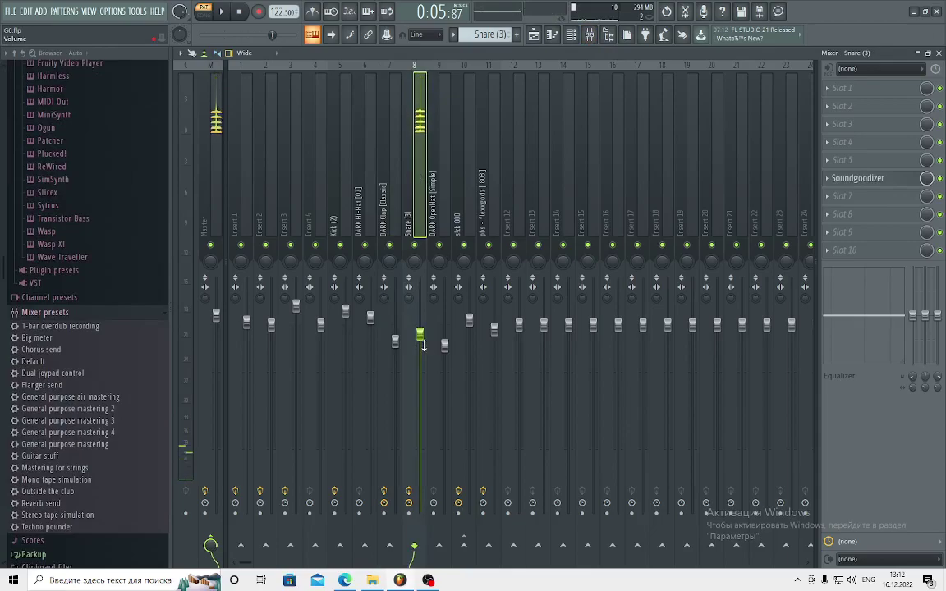
click(828, 195)
click(846, 185)
click(849, 183)
click(849, 183)
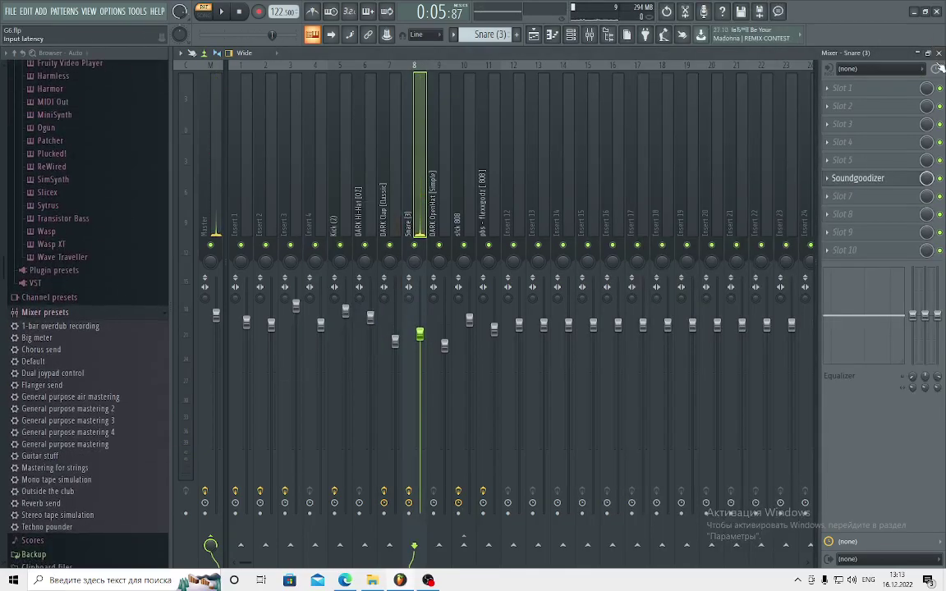
click(939, 54)
click(938, 54)
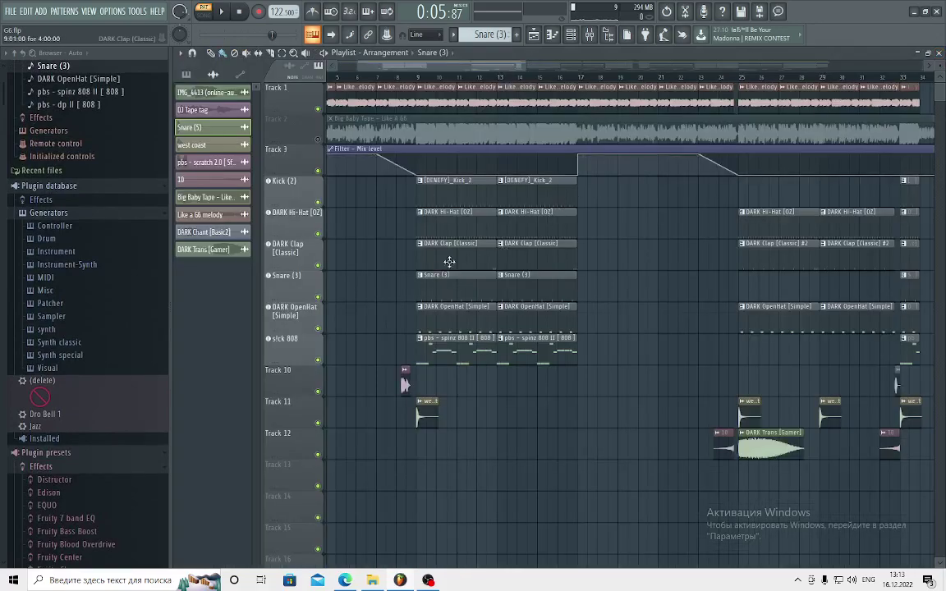
Play the DARK OpenHat [Simple] pattern in the piano roll and check its mixer track for effects.
double_click(458, 311)
scroll(403, 80, up, 5)
key(space)
scroll(403, 78, down, 5)
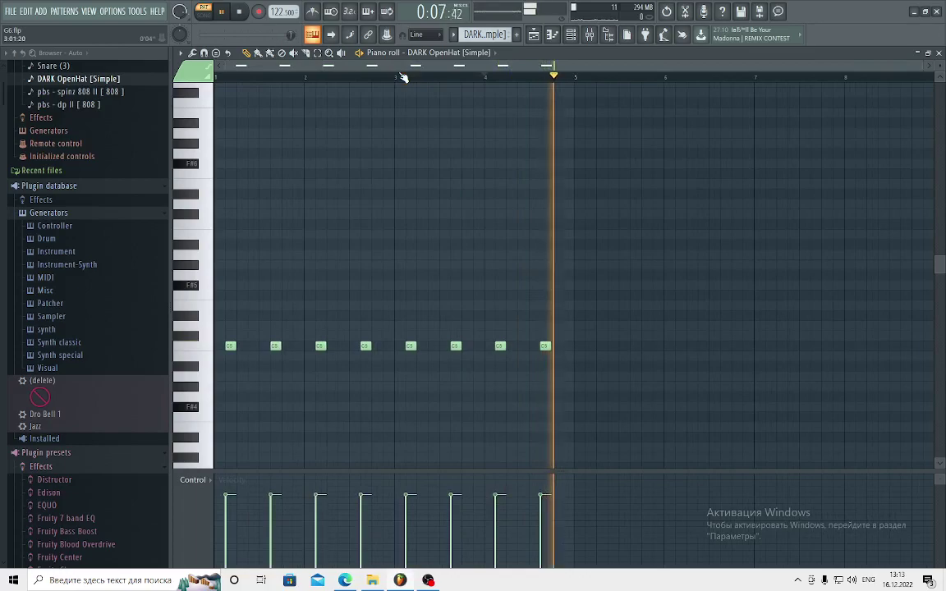
key(F9)
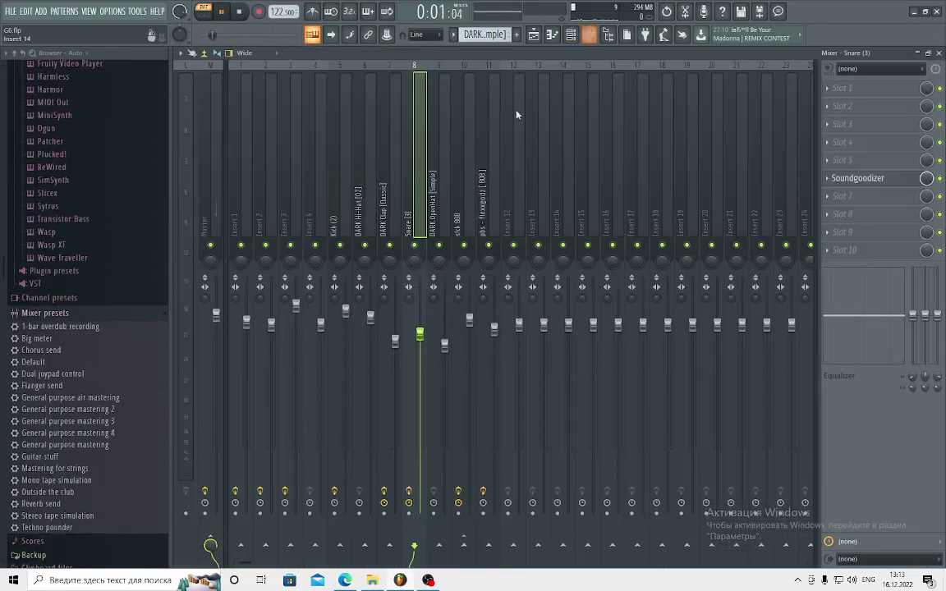
click(448, 174)
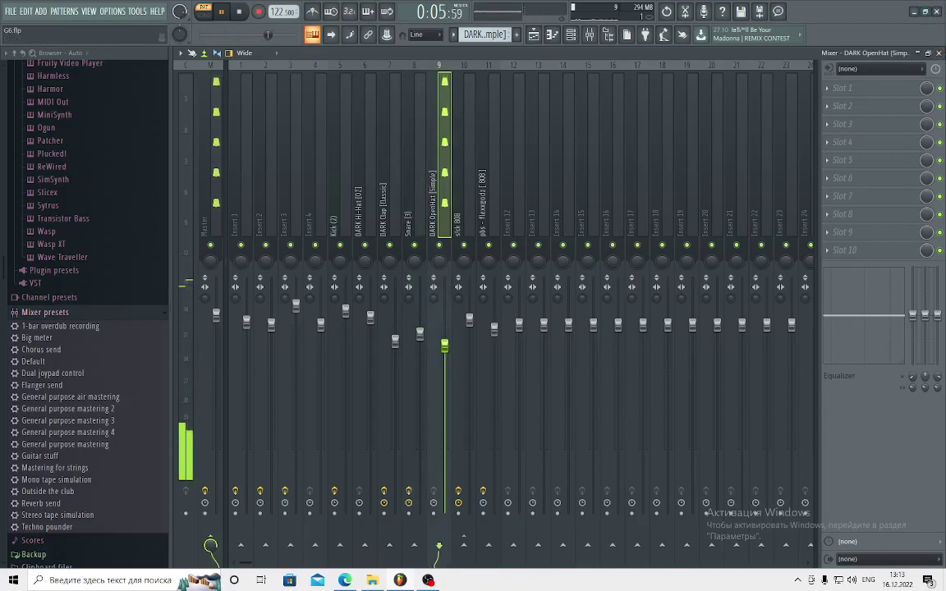
Return to the playlist, open the pbs - spinz 808 II [ 808 ] pattern in the piano roll and play back its notes.
click(939, 52)
click(937, 54)
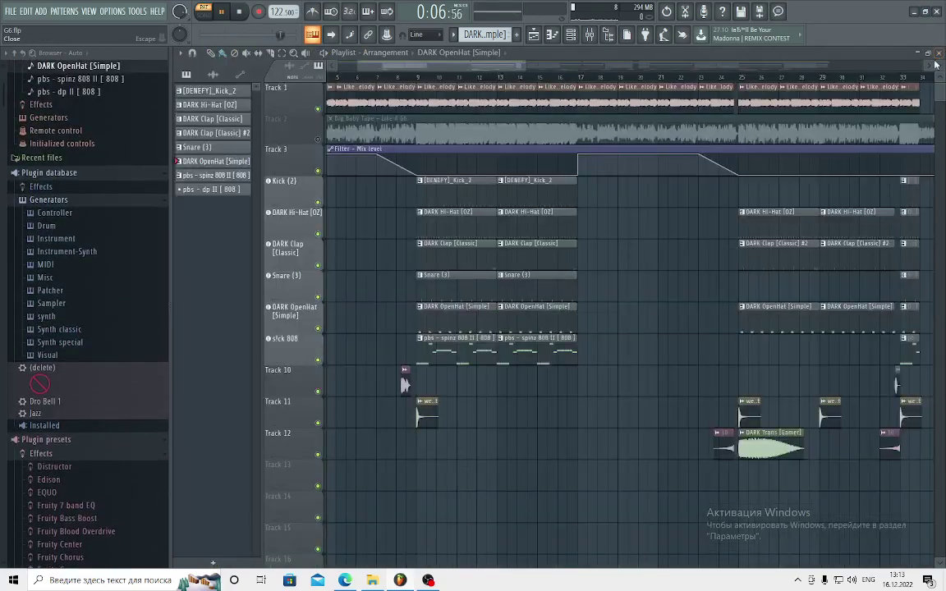
double_click(454, 348)
scroll(415, 67, up, 3)
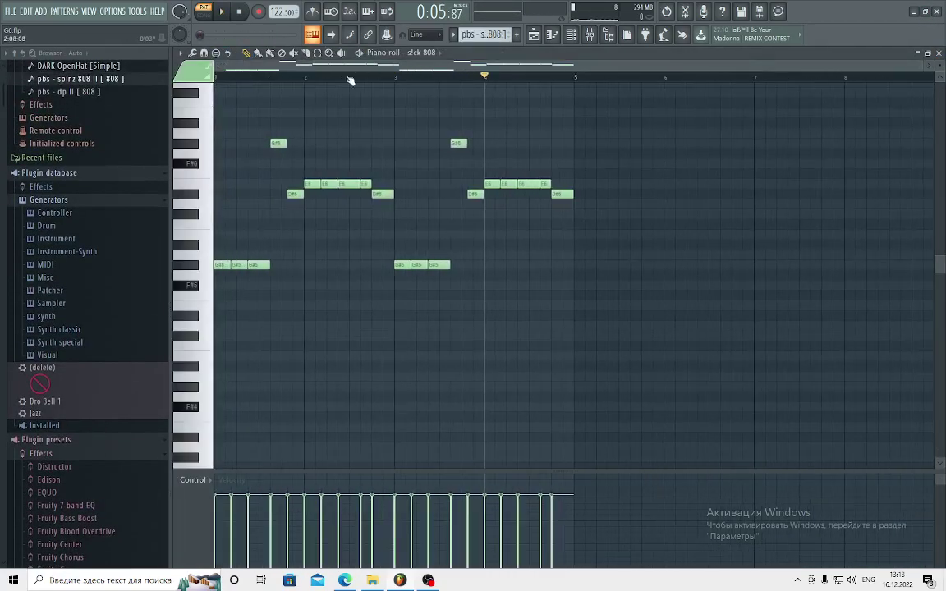
key(space)
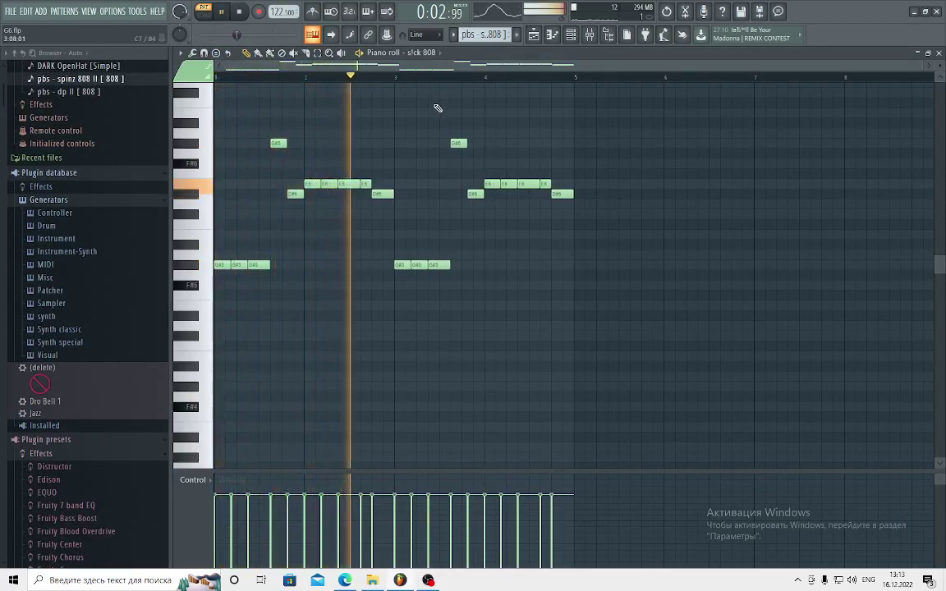
scroll(407, 181, up, 3)
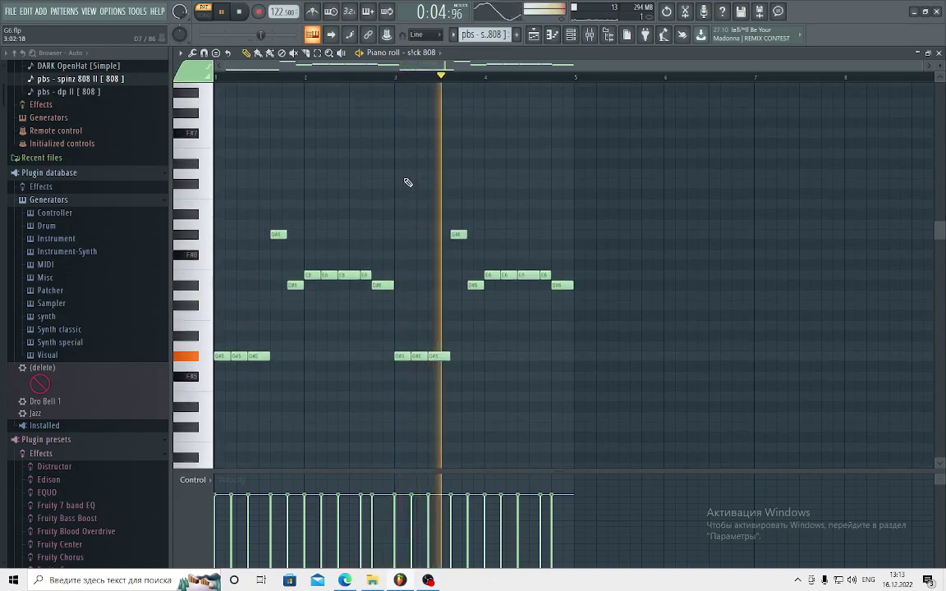
Check the s!ck 808 channel's sampler settings, close them and stop playback.
click(427, 53)
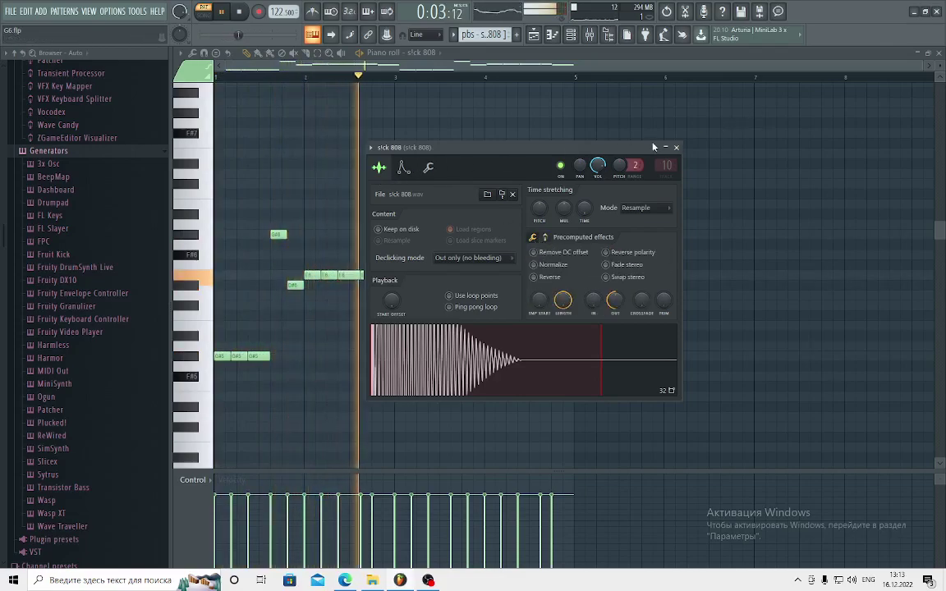
click(676, 147)
key(space)
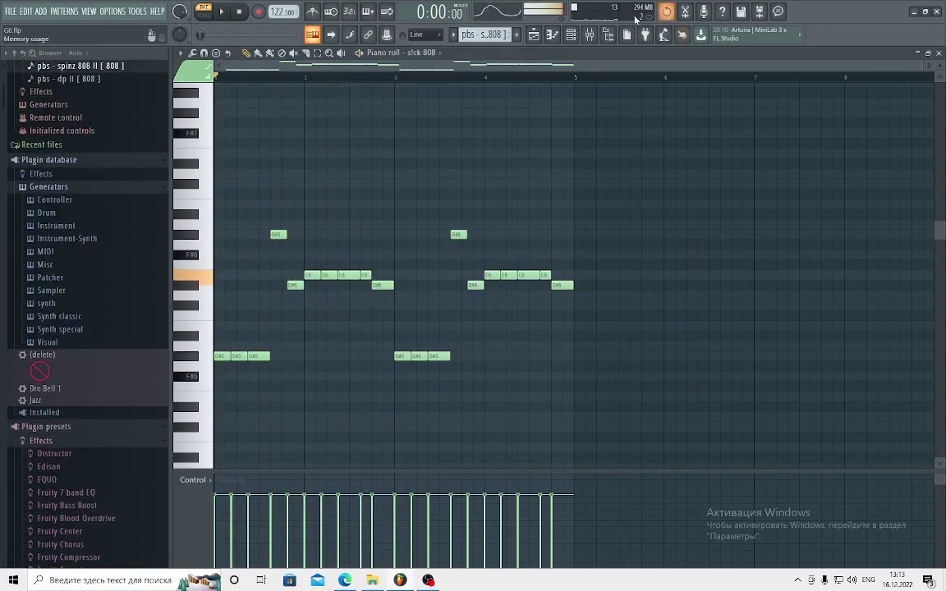
Inspect the Soundgoodizer and Fruity Limiter on the s!ck 808 mixer track and return to the playlist.
click(590, 34)
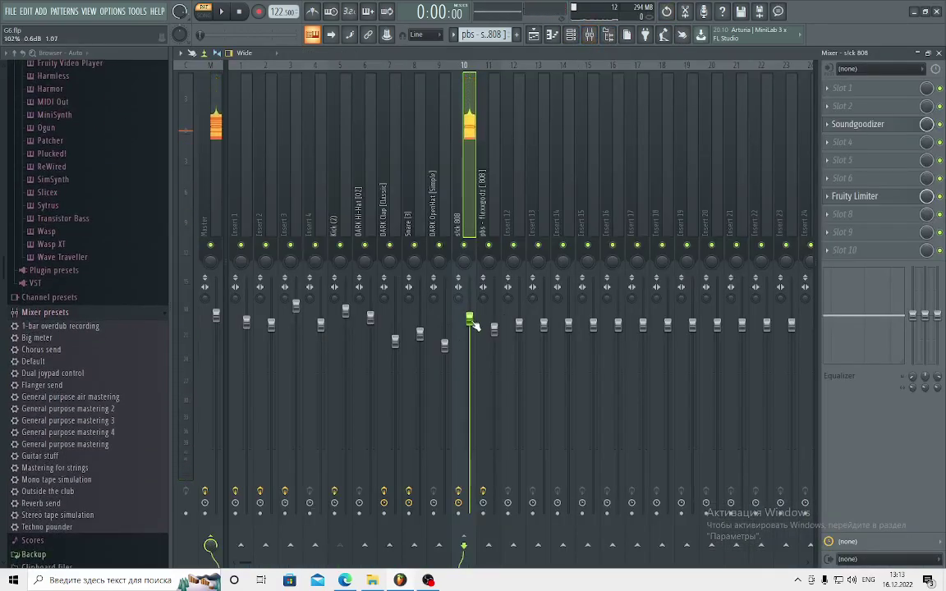
click(858, 124)
click(858, 124)
click(854, 196)
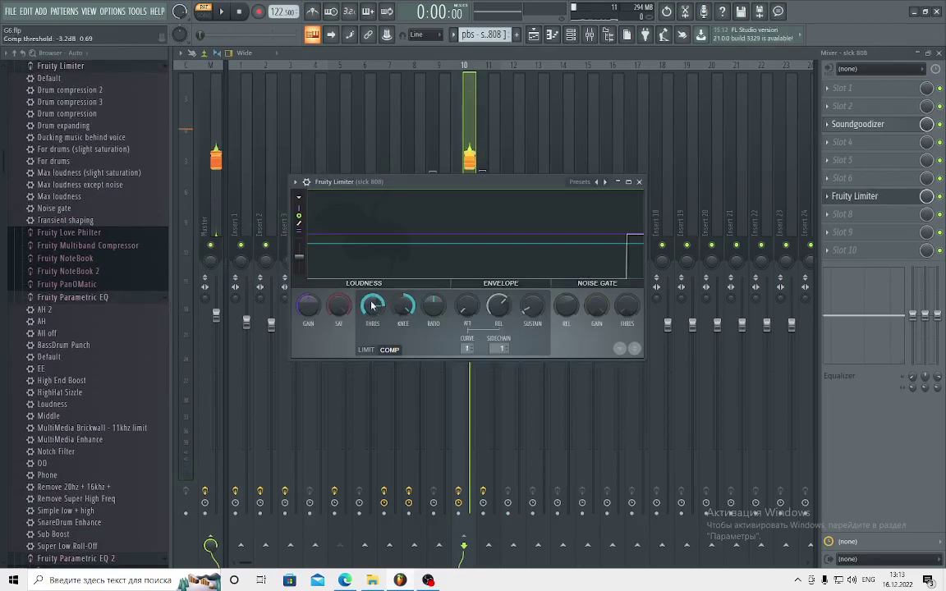
click(640, 182)
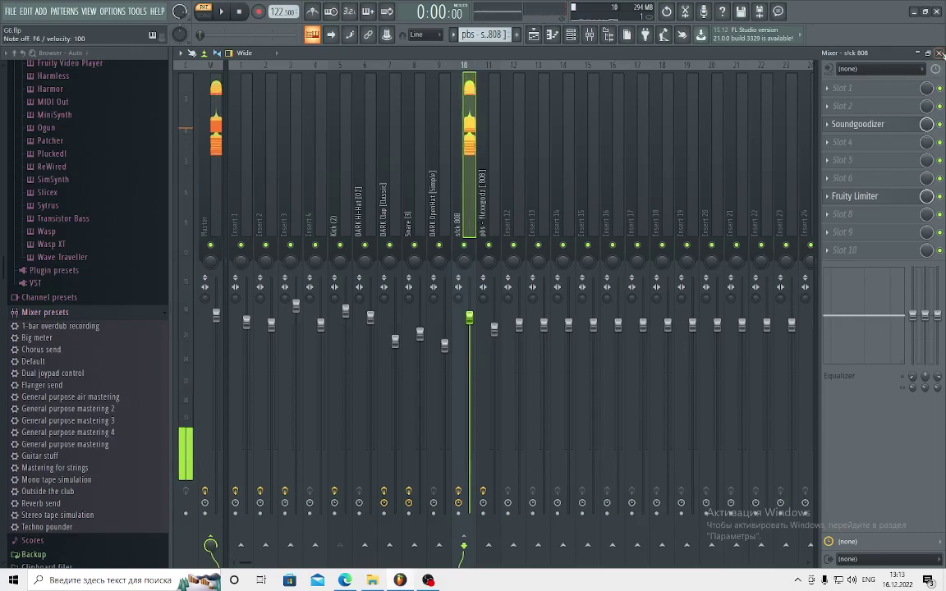
click(939, 53)
click(940, 53)
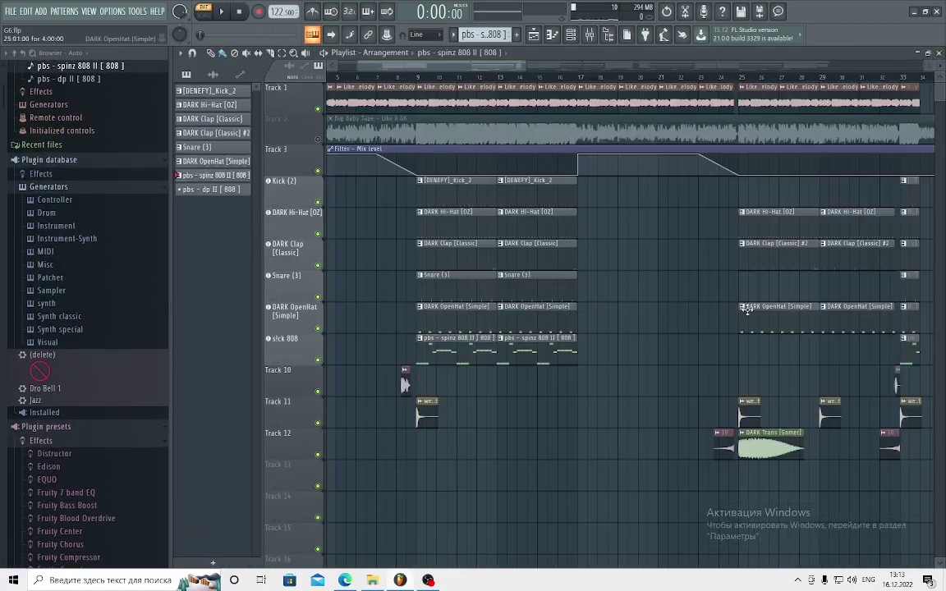
Play the end of the DARK Clap [Classic] #2 pattern in the piano roll and return to the playlist.
double_click(773, 241)
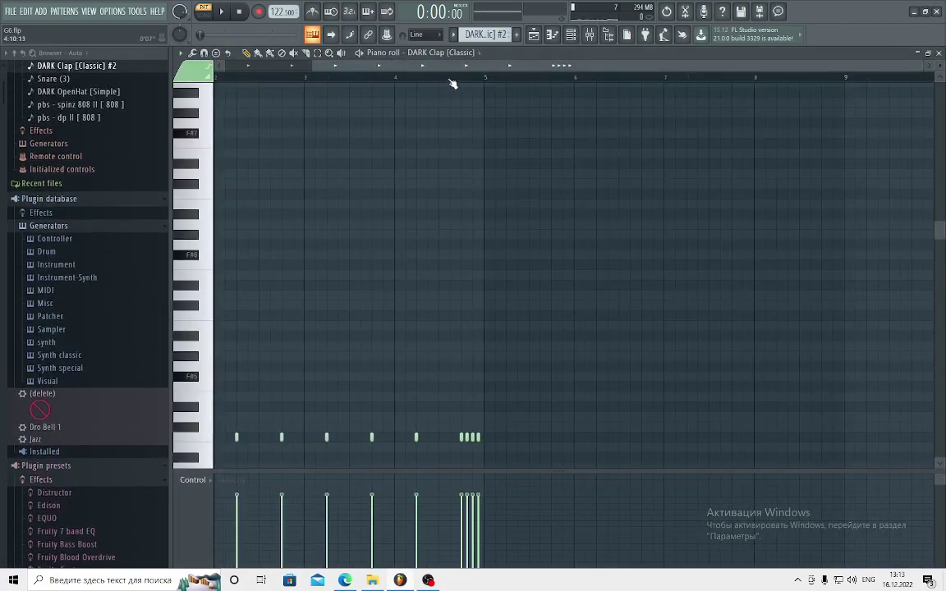
click(456, 77)
scroll(517, 164, down, 3)
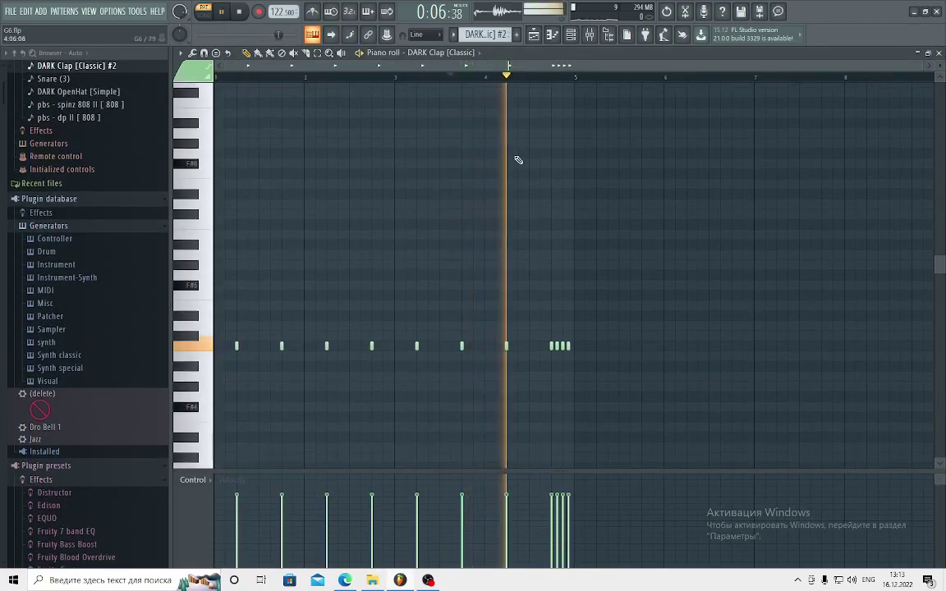
key(space)
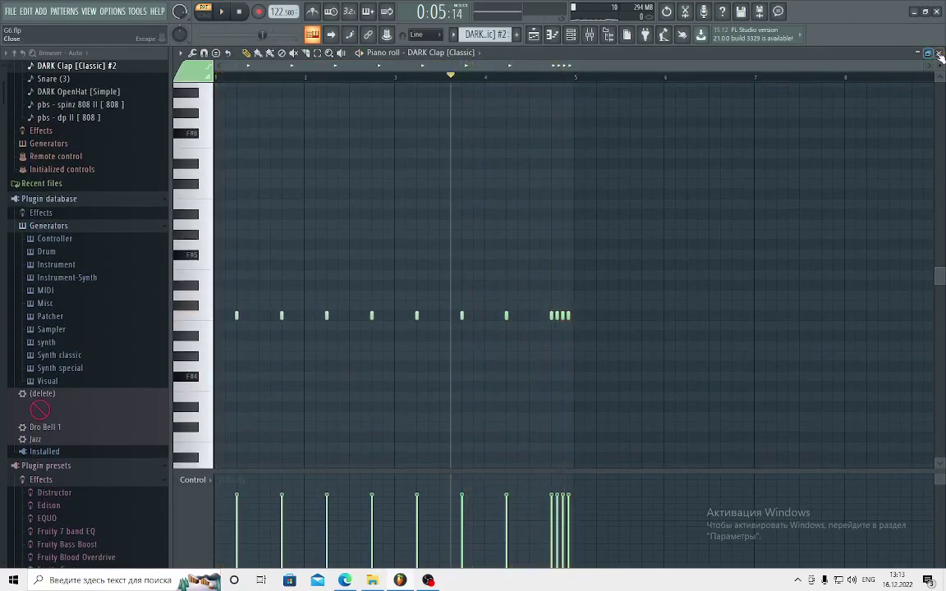
click(940, 53)
Check the sample settings of the west coast clip at bar 9 on Track 11.
scroll(493, 78, down, 4)
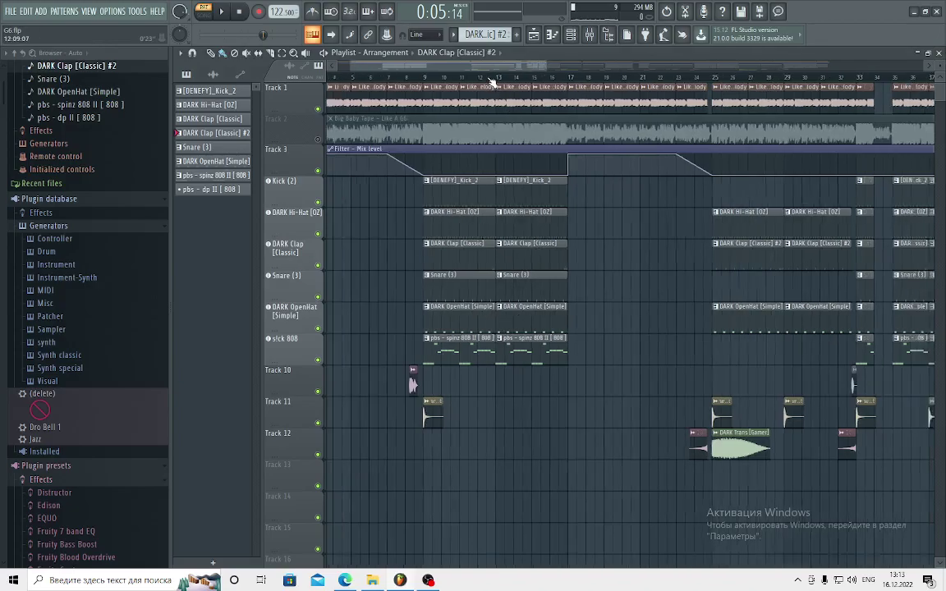
scroll(492, 78, down, 1)
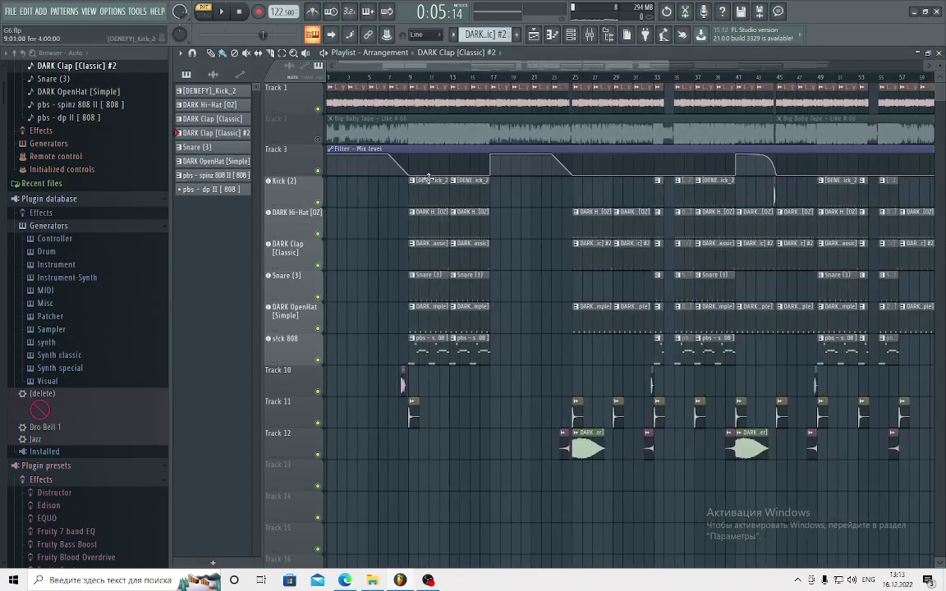
scroll(417, 78, up, 7)
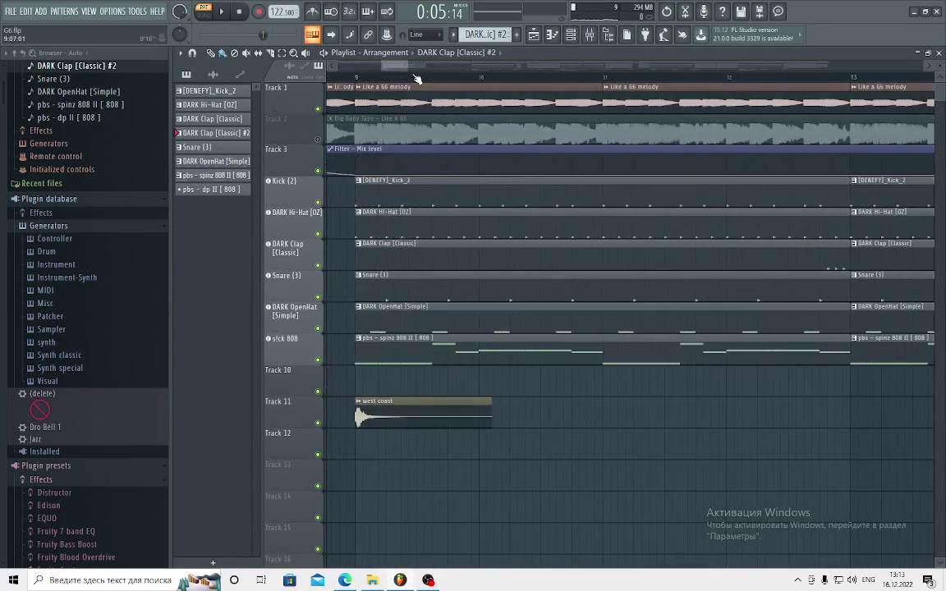
drag(392, 70, 390, 71)
double_click(476, 426)
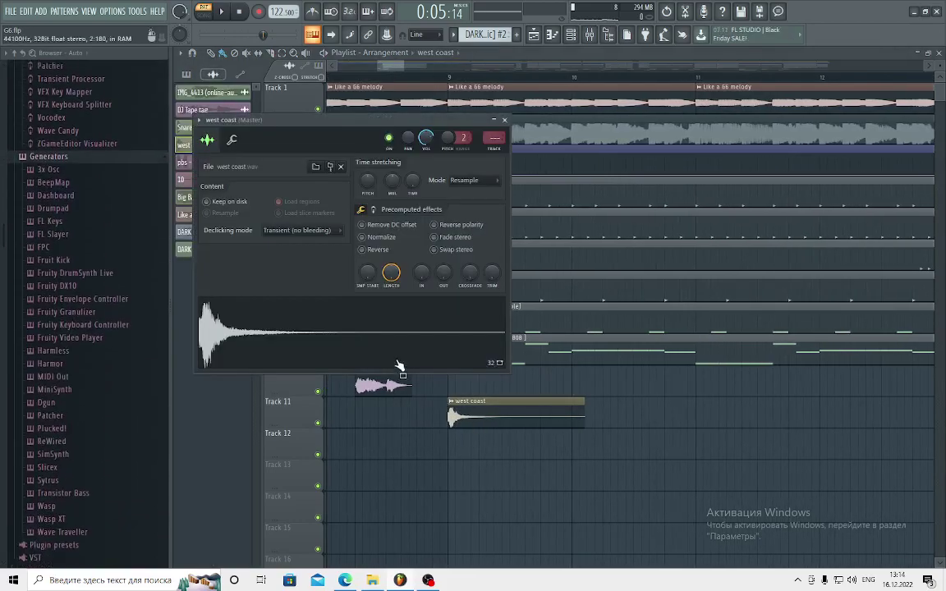
click(504, 119)
Check the sample settings of the DARK Chant [Basic2] clip just before bar 33 on Track 10.
scroll(458, 64, down, 3)
scroll(458, 63, down, 6)
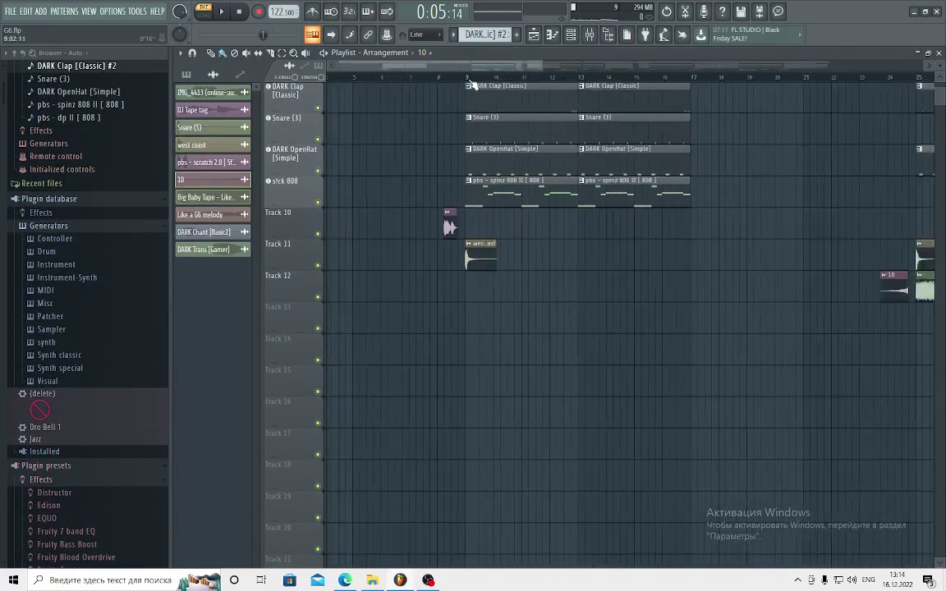
scroll(624, 76, up, 6)
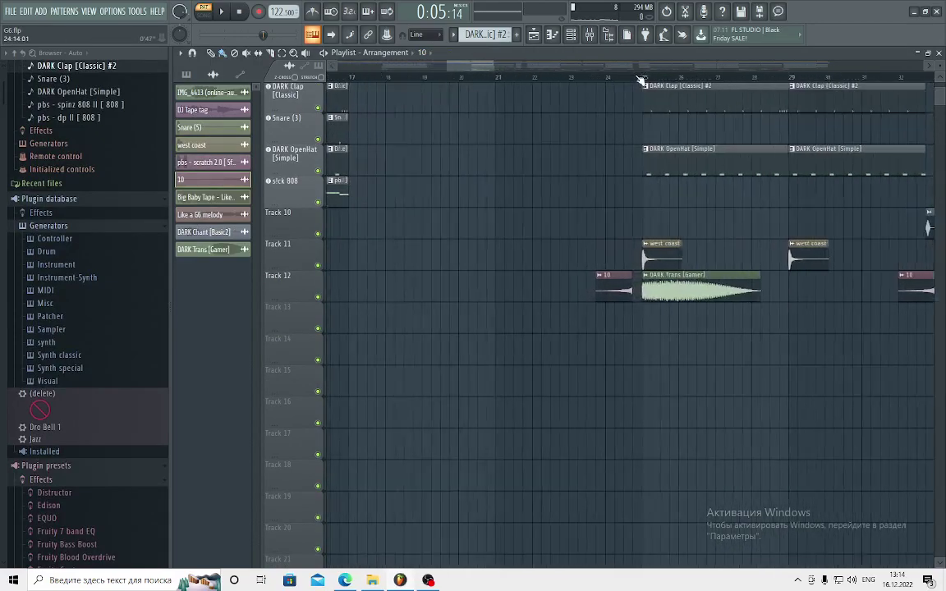
click(547, 67)
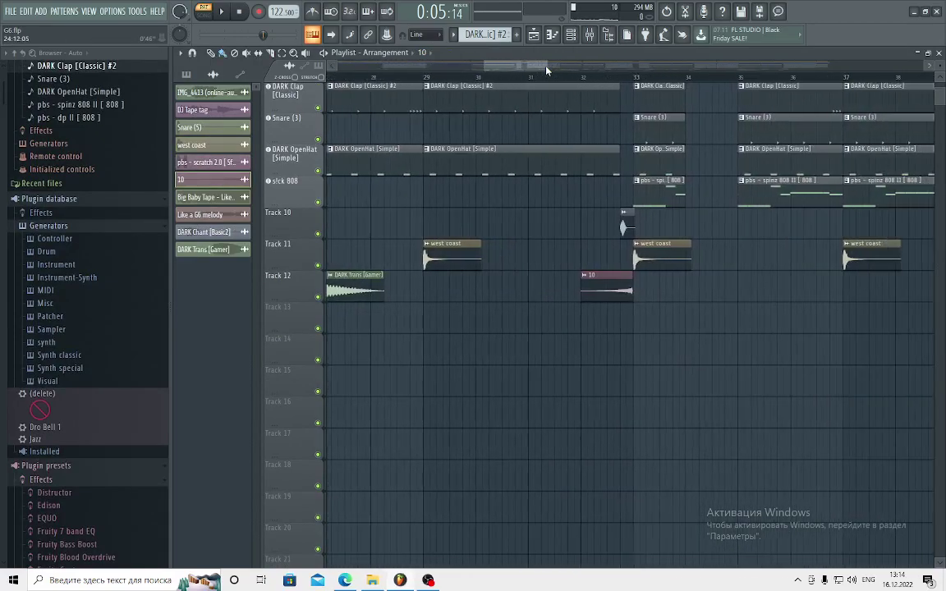
scroll(544, 78, up, 3)
scroll(544, 82, up, 2)
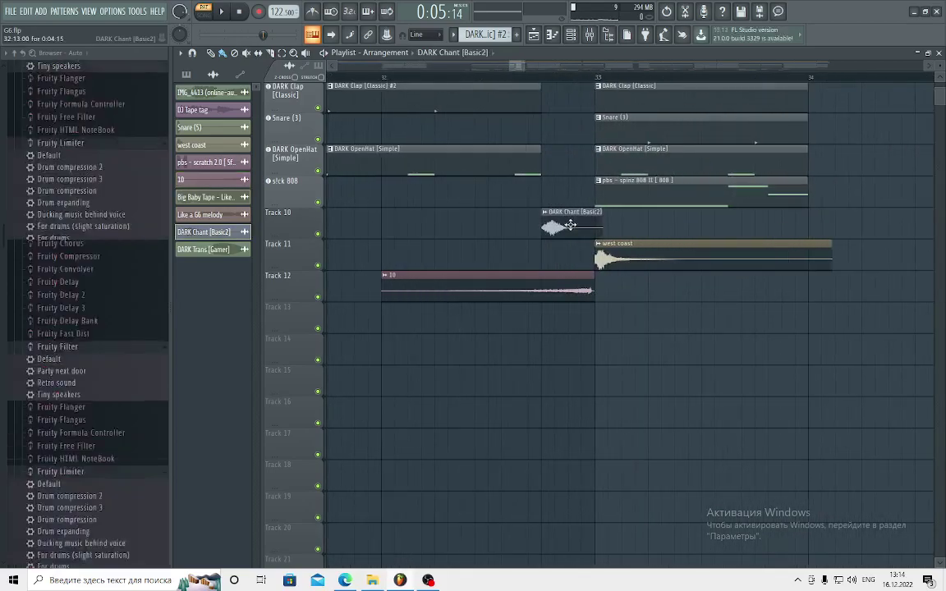
double_click(569, 225)
click(519, 135)
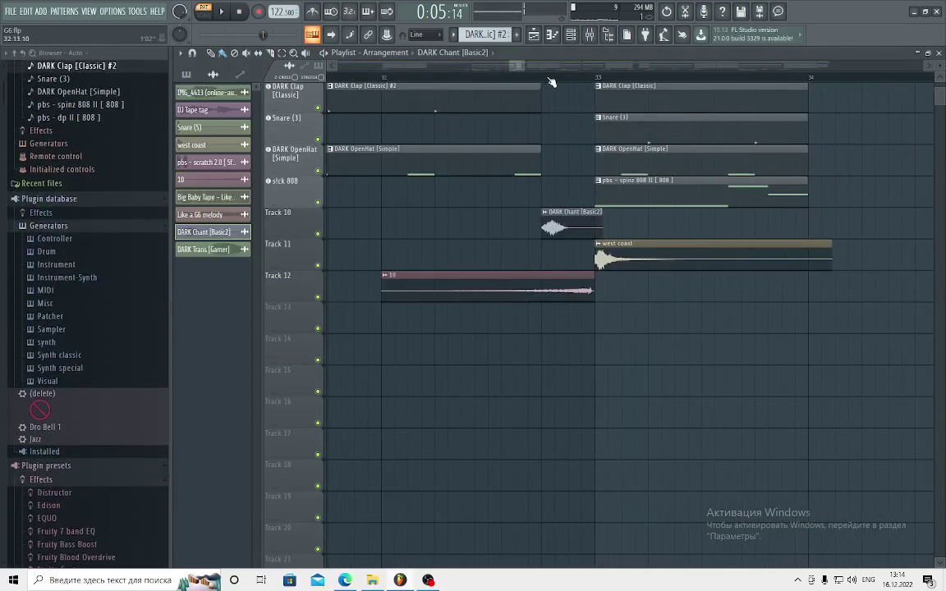
Look over the later sections of the arrangement and play the song from the beginning in song mode.
scroll(548, 80, down, 4)
scroll(606, 211, up, 4)
scroll(518, 72, right, 10)
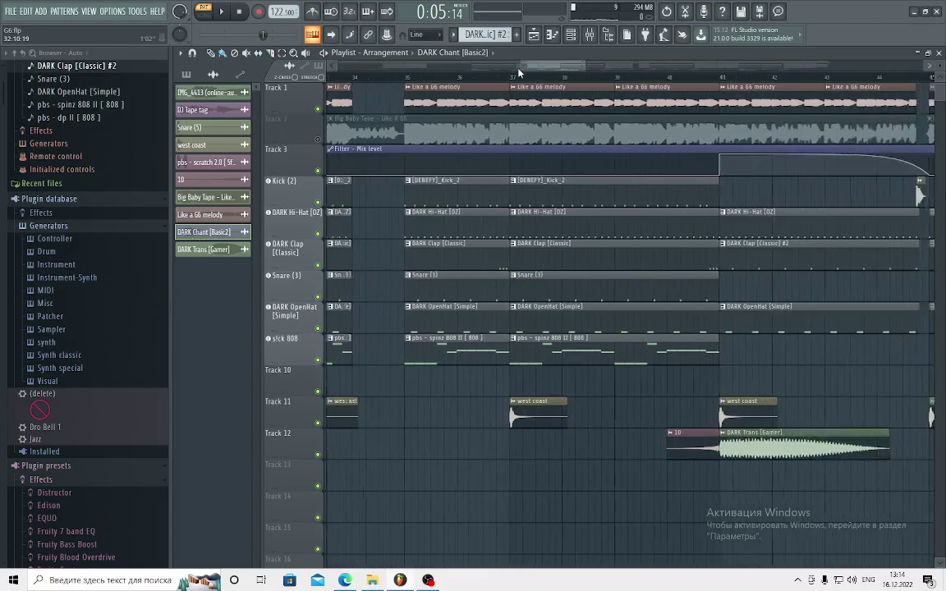
scroll(518, 72, left, 12)
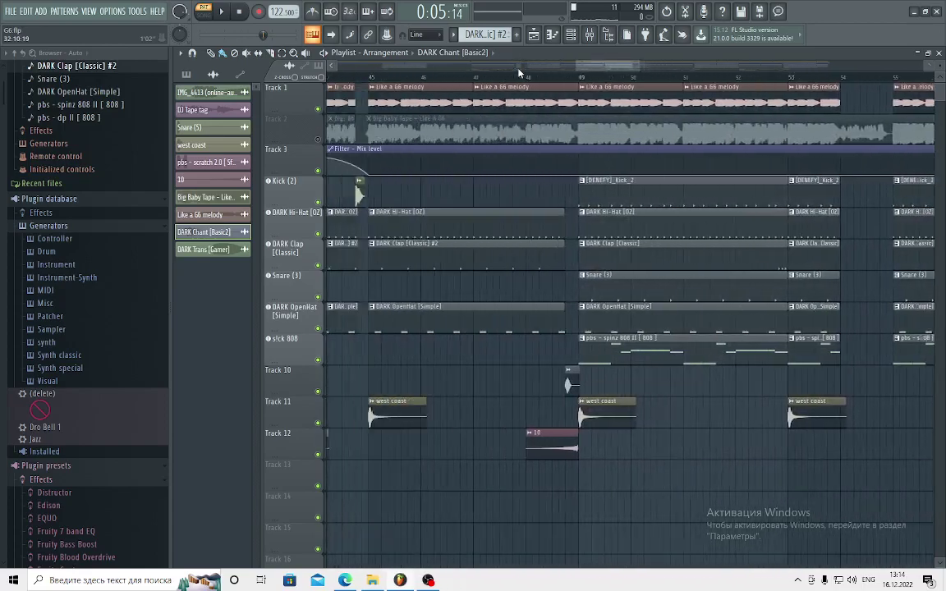
scroll(518, 72, left, 12)
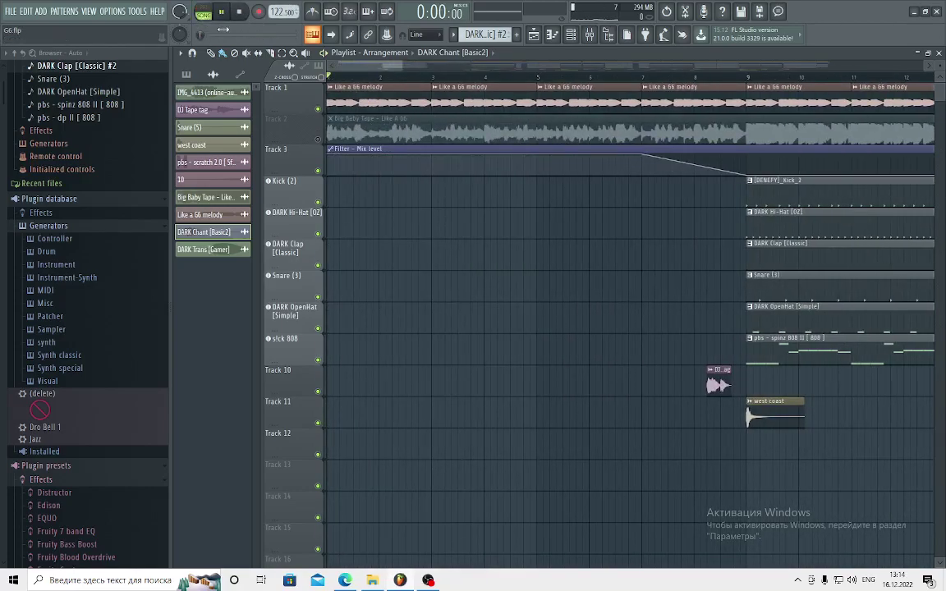
key(space)
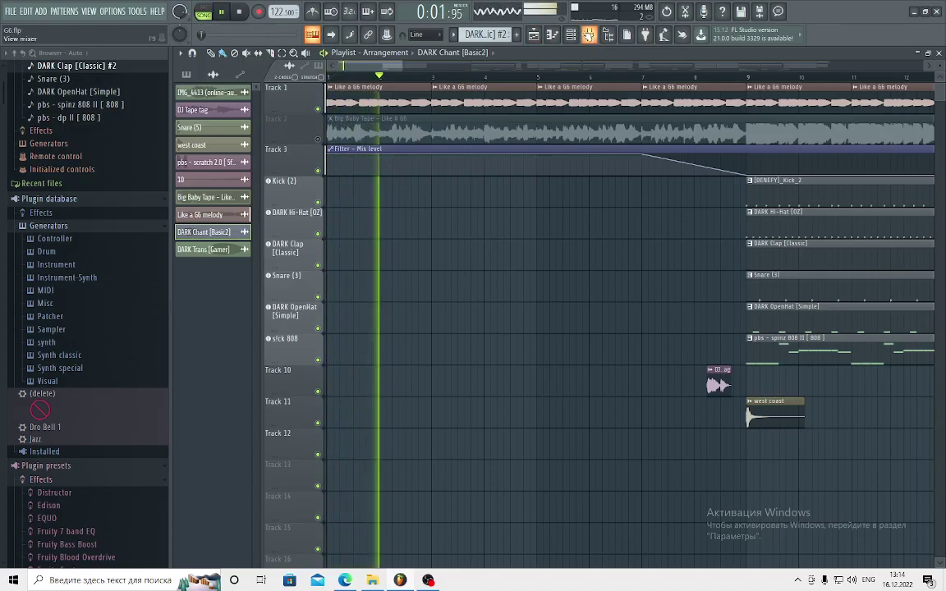
Review the Master effects, inspect Fruity Reeverb 2, Fruity parametric EQ 2 and Fruity Filter on Insert 1, and return to the playlist.
click(588, 34)
click(211, 137)
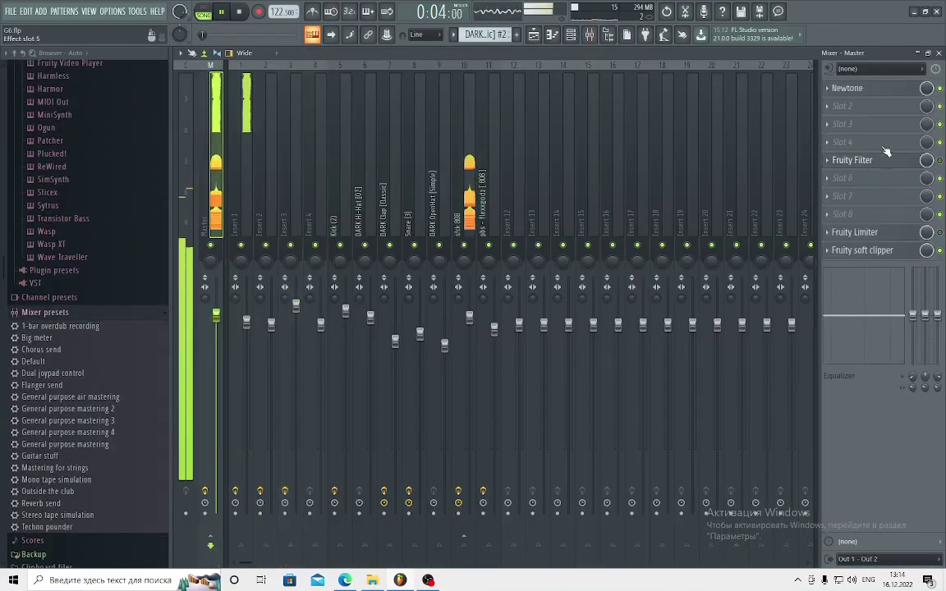
click(247, 196)
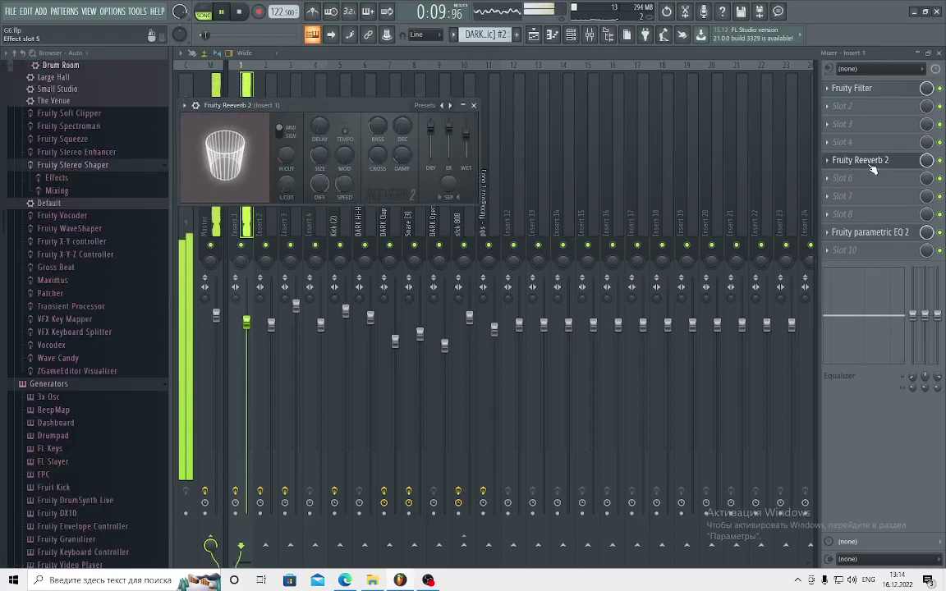
click(873, 165)
click(870, 232)
click(870, 233)
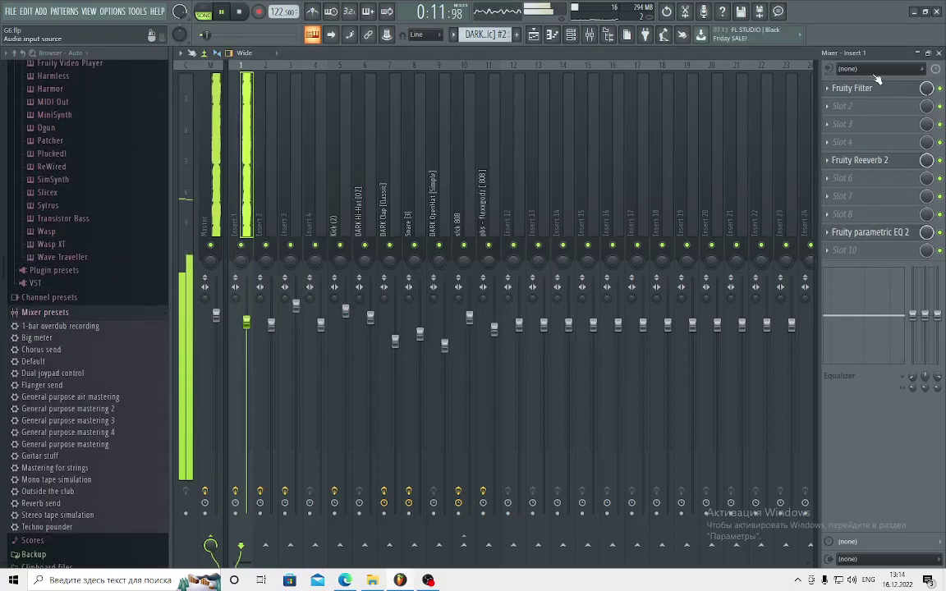
click(870, 89)
click(870, 89)
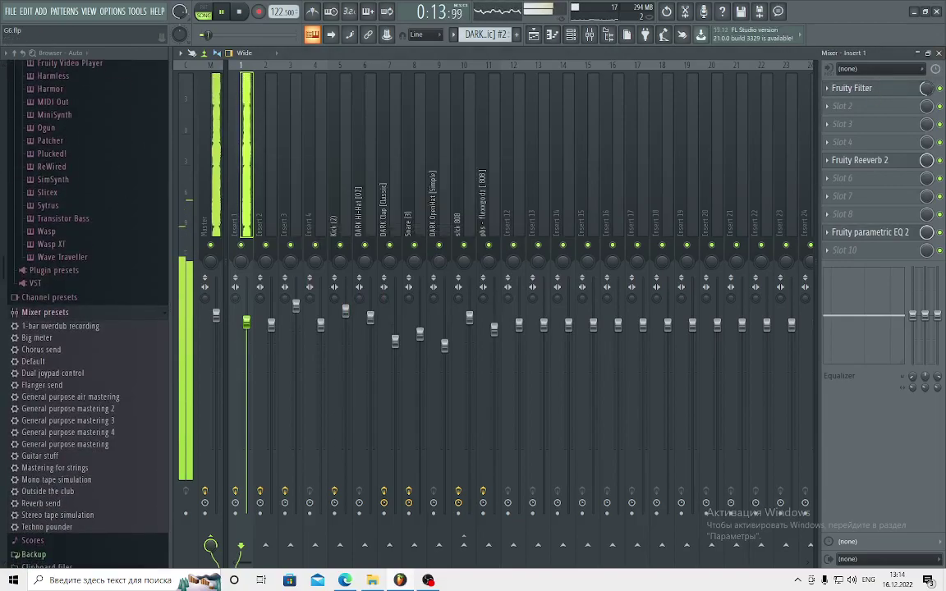
click(941, 52)
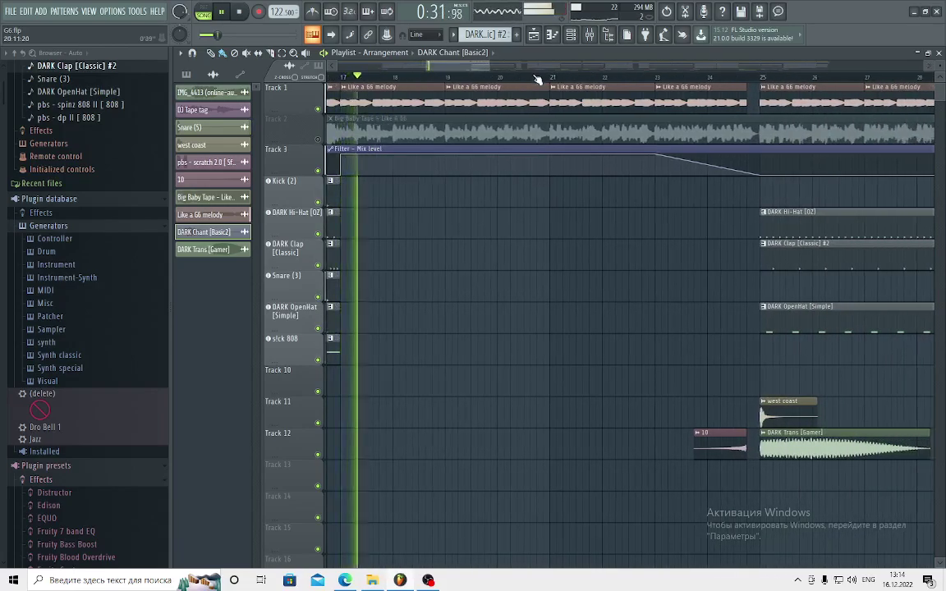
Unmute Track 2 holding the Big Baby Tape - Like A G6 clips and look over the whole arrangement during playback.
scroll(536, 78, down, 6)
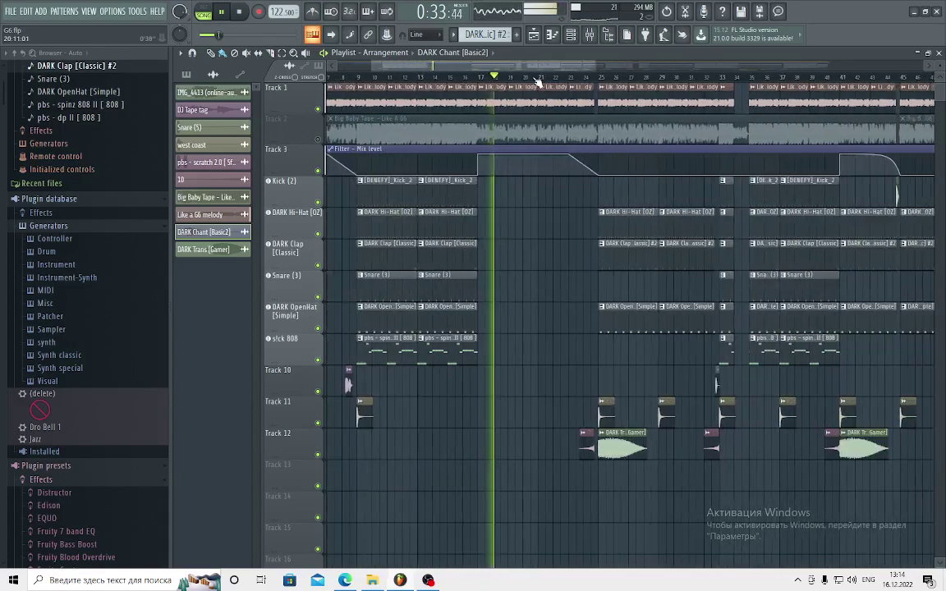
click(318, 139)
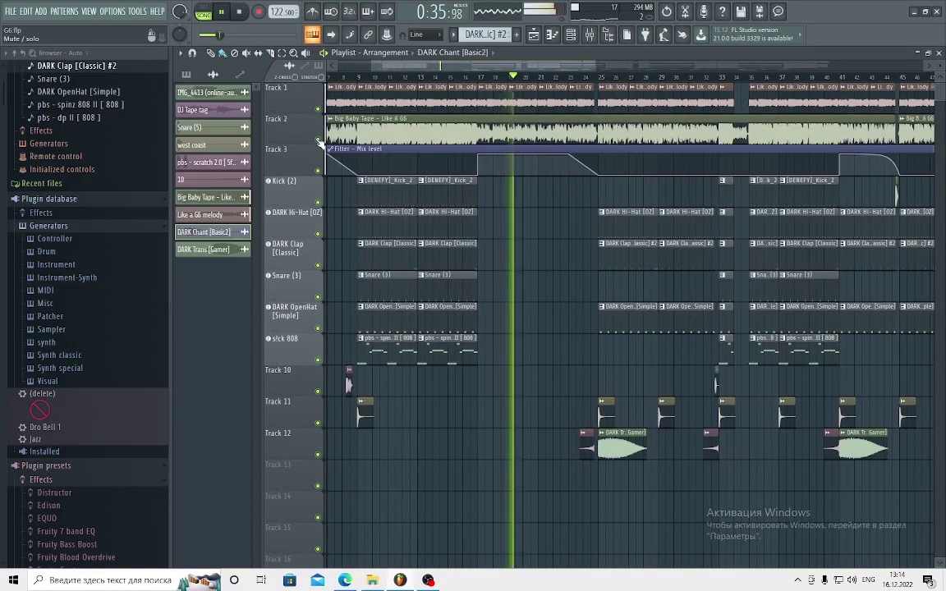
scroll(363, 87, down, 4)
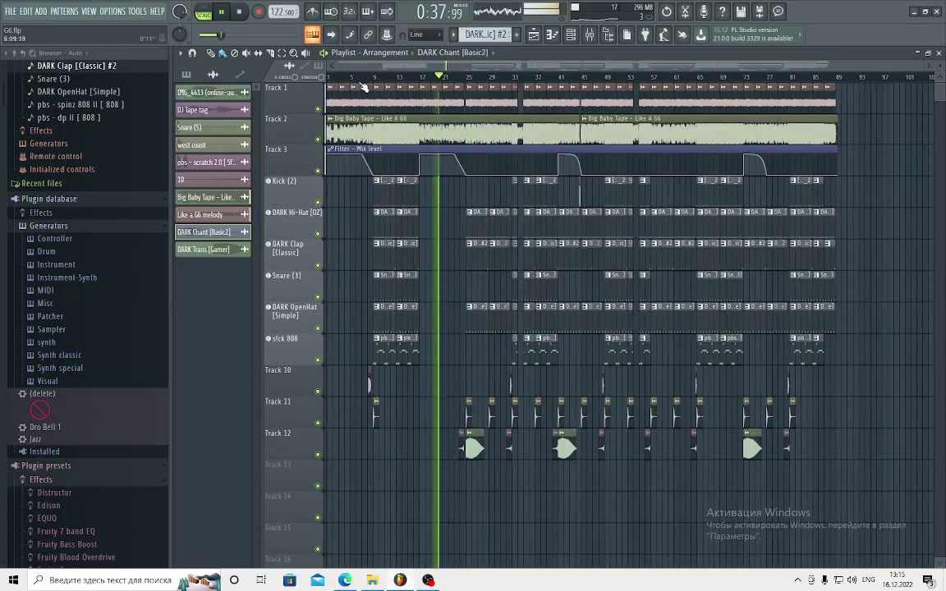
scroll(462, 85, up, 5)
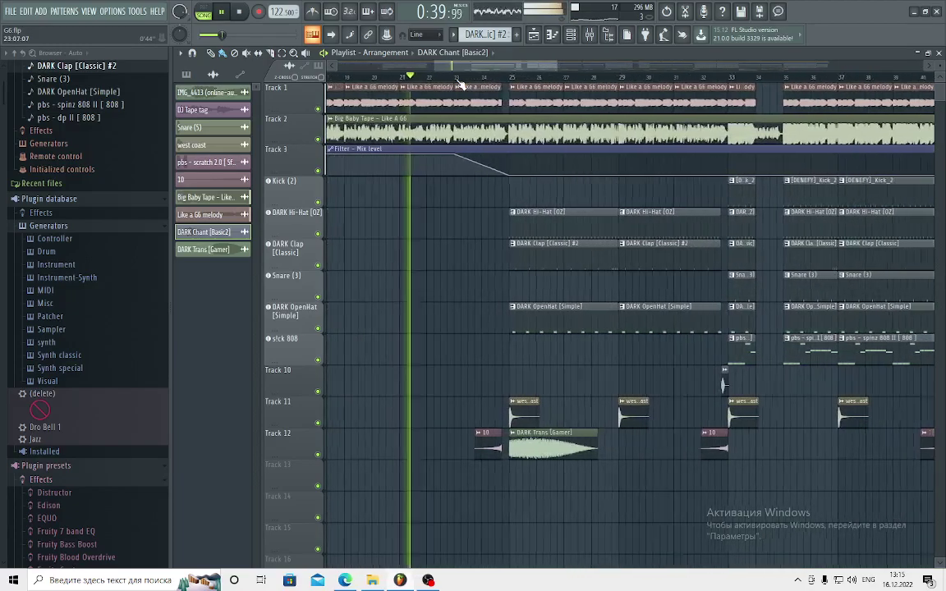
Mute the Big Baby Tape vocal on Track 2 and listen to the beat alone through the section starting at bar 25.
click(318, 140)
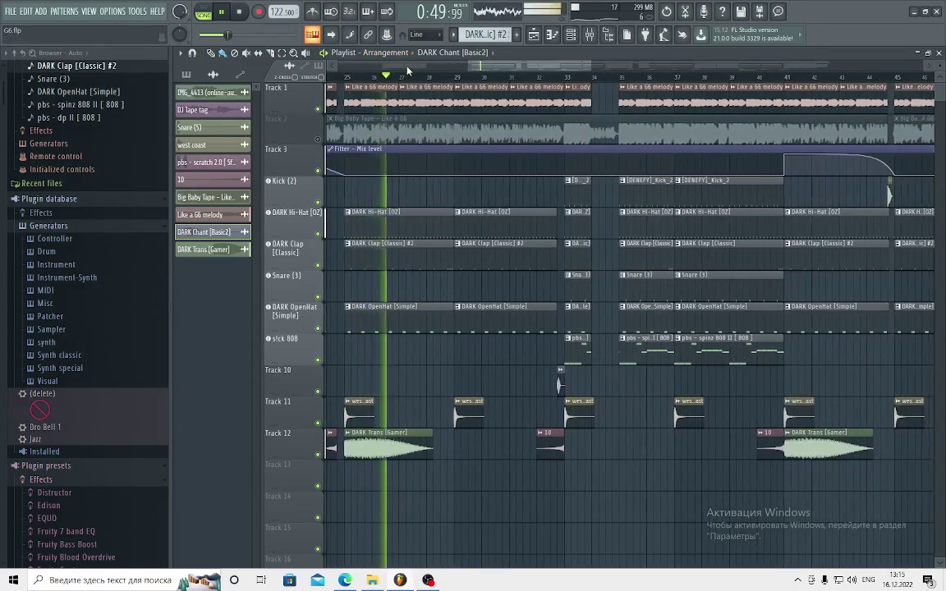
scroll(421, 68, down, 1)
scroll(430, 78, up, 3)
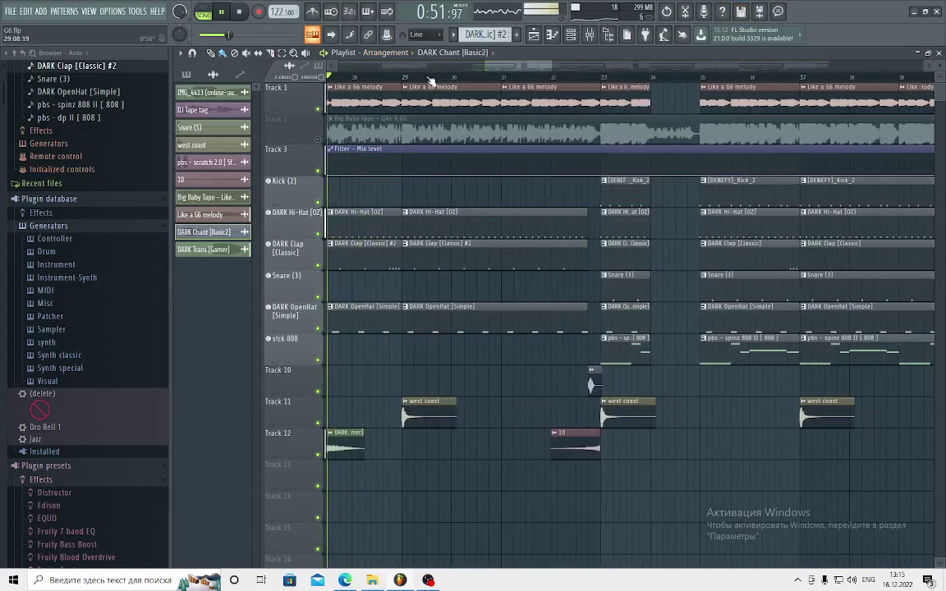
scroll(429, 80, down, 1)
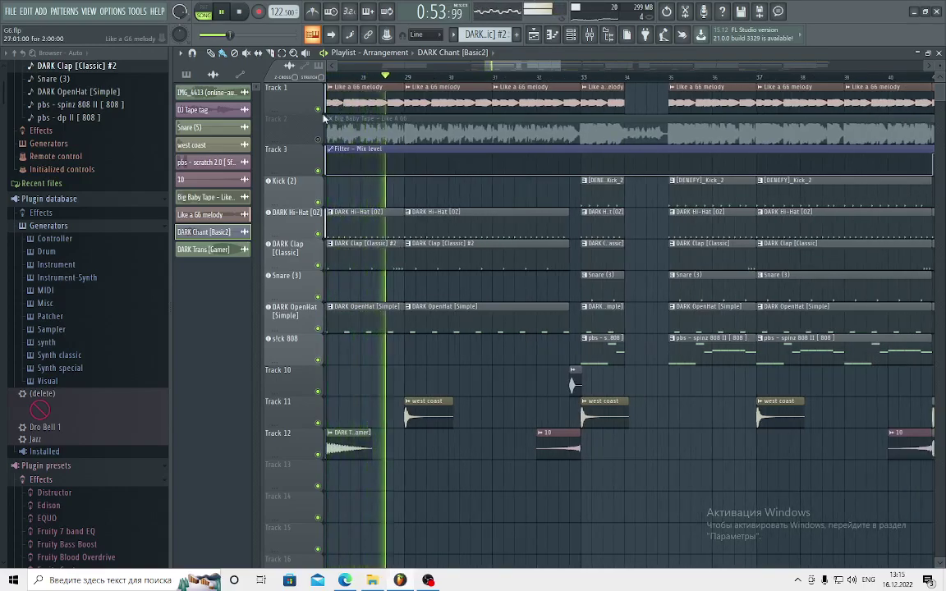
Compare the mix with and without the Track 2 vocal between bars 29 and 35, ending with it muted.
click(319, 139)
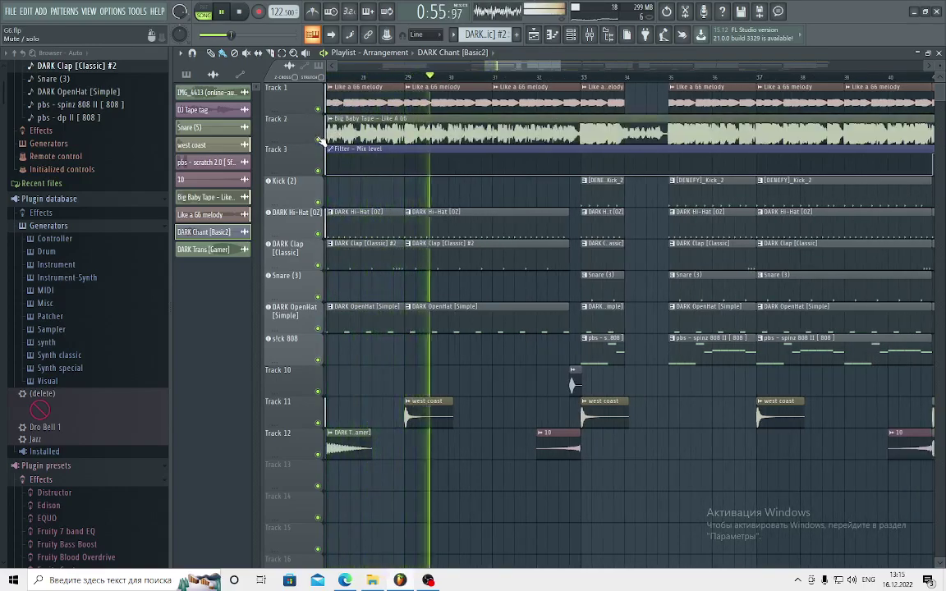
click(318, 139)
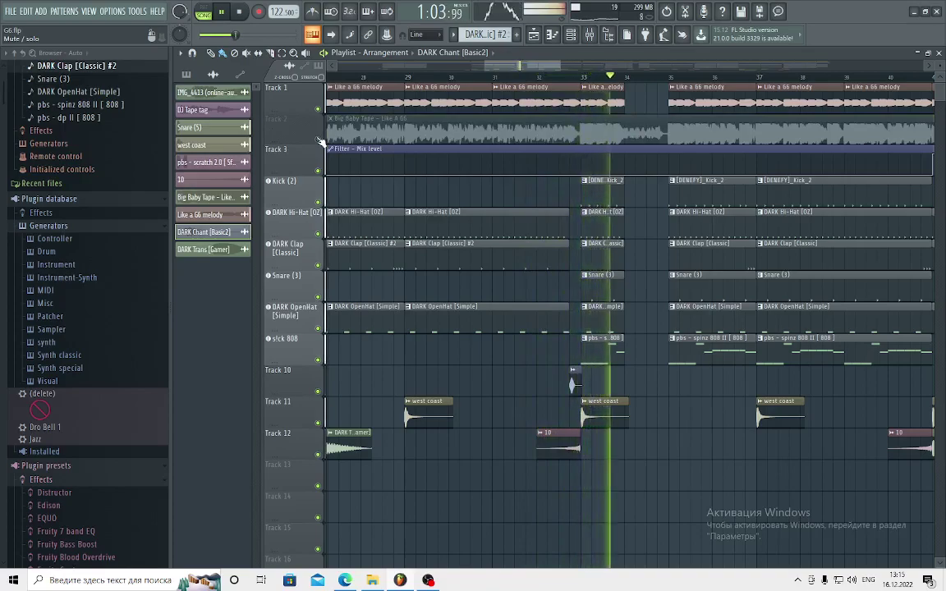
click(319, 140)
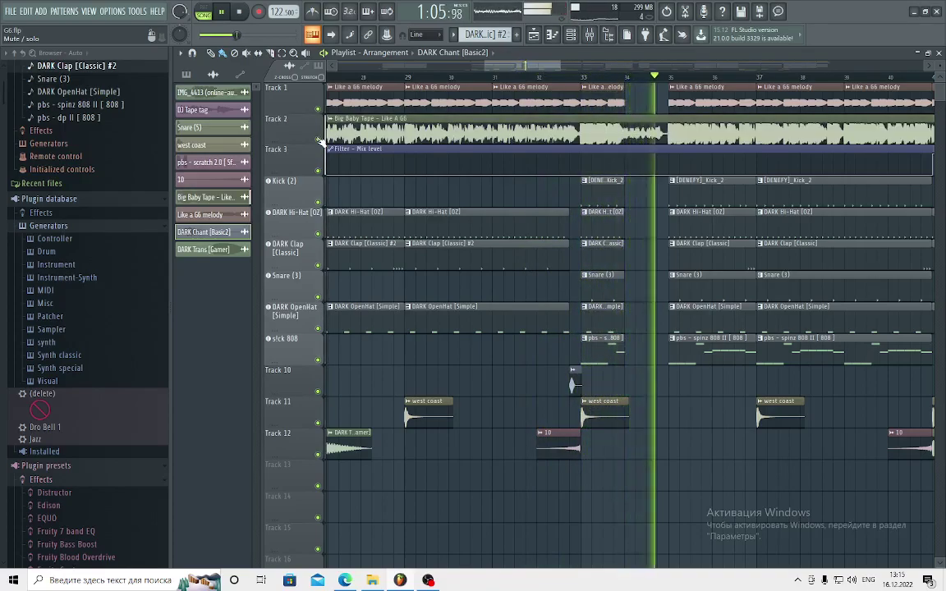
click(318, 140)
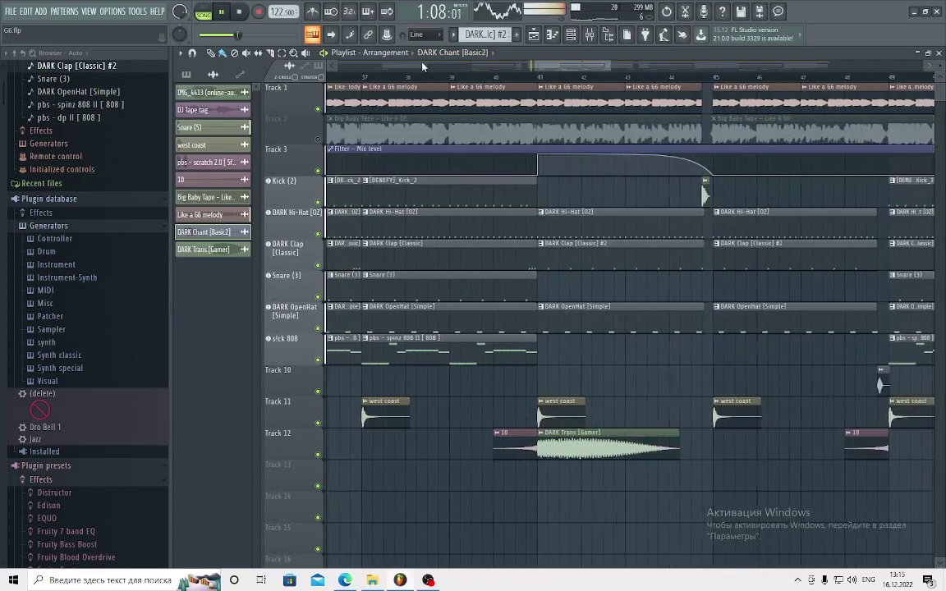
Play the section before bar 41 with the Track 2 vocal on, and mute it again for the filtered part.
click(318, 139)
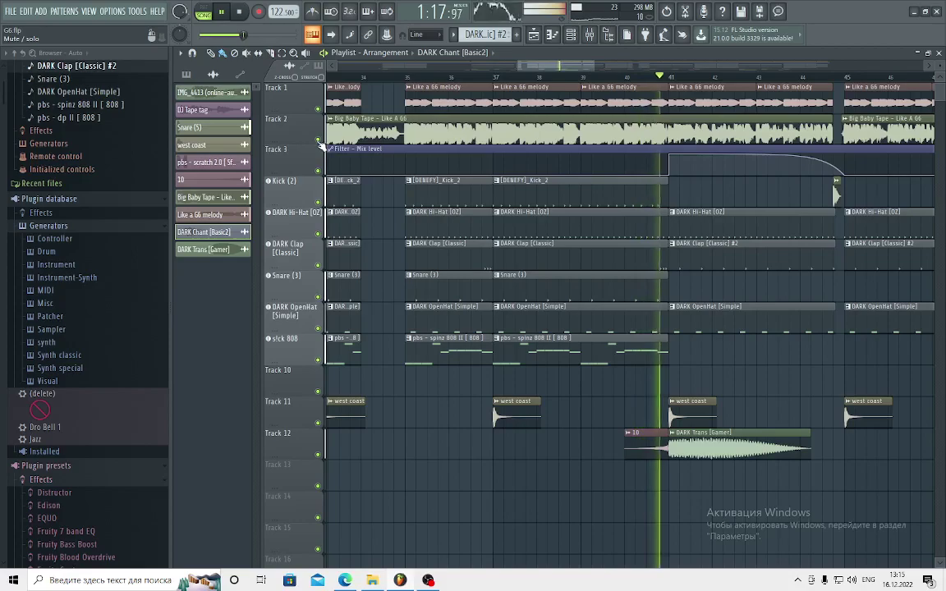
click(319, 140)
scroll(388, 76, down, 4)
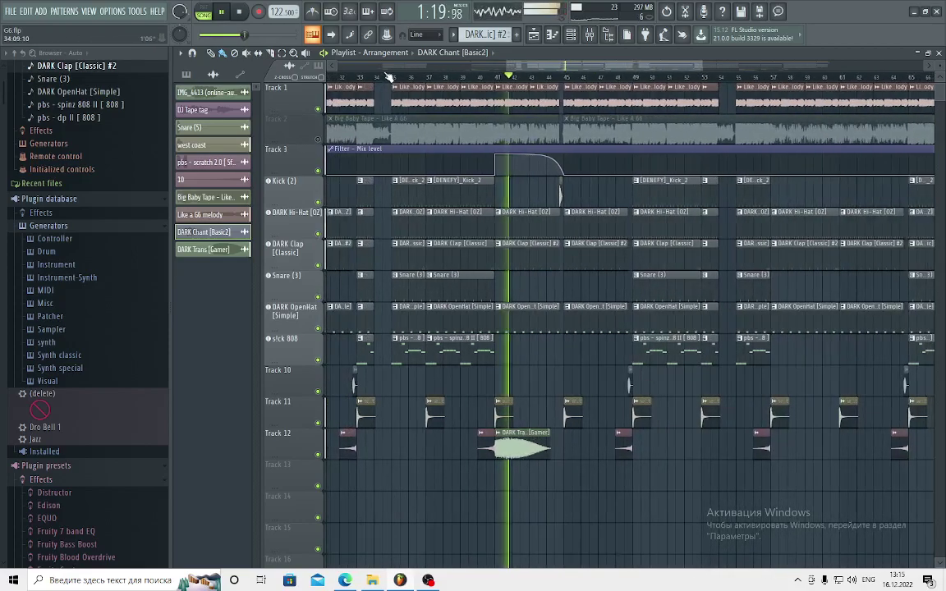
scroll(388, 76, up, 4)
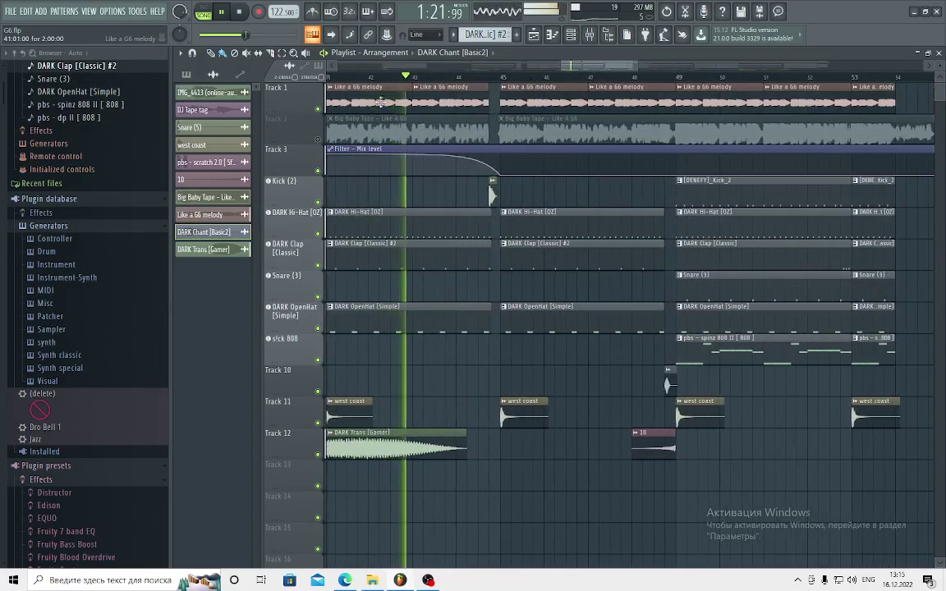
Switch the Track 2 vocal on and off twice between bars 43 and 55 to compare both versions.
click(320, 139)
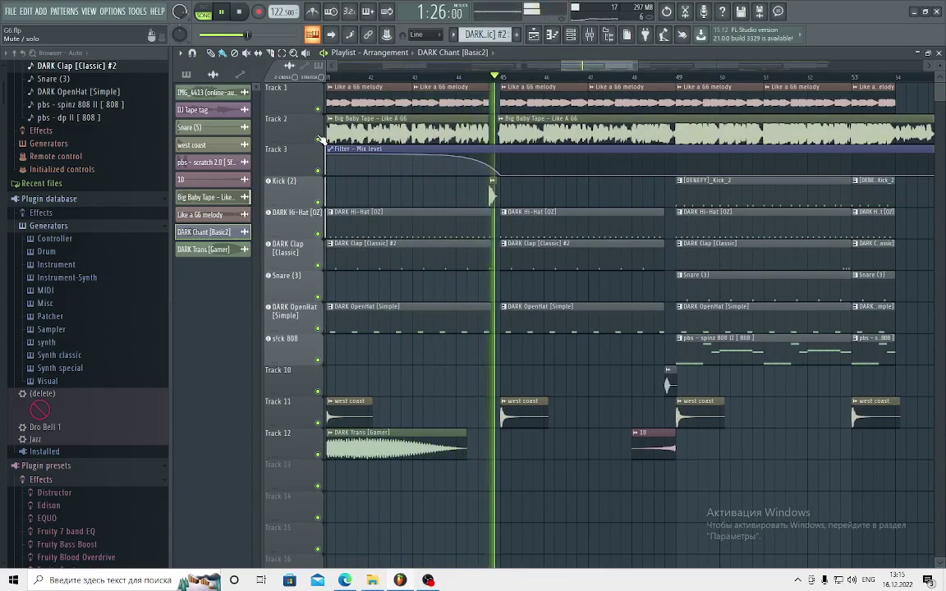
click(319, 140)
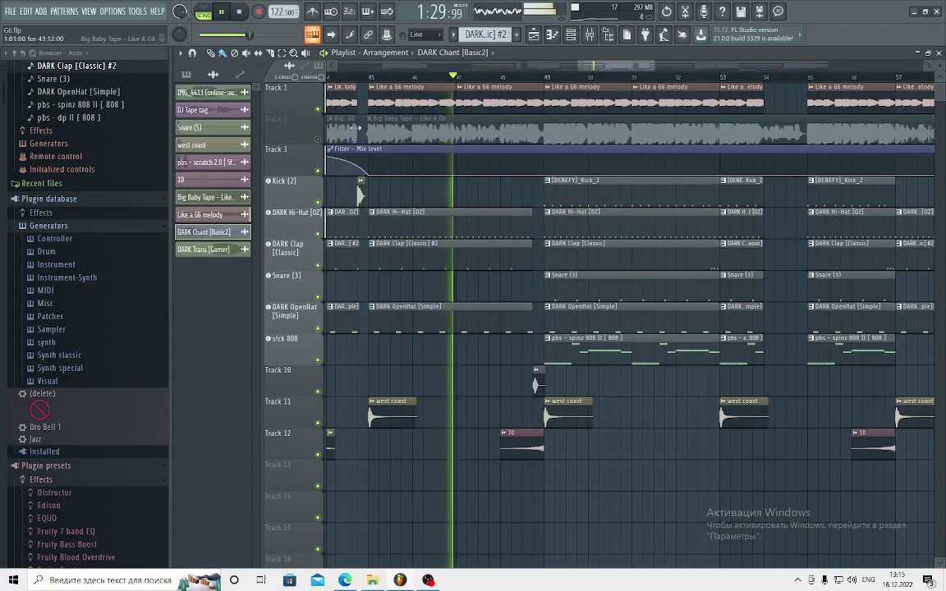
click(319, 141)
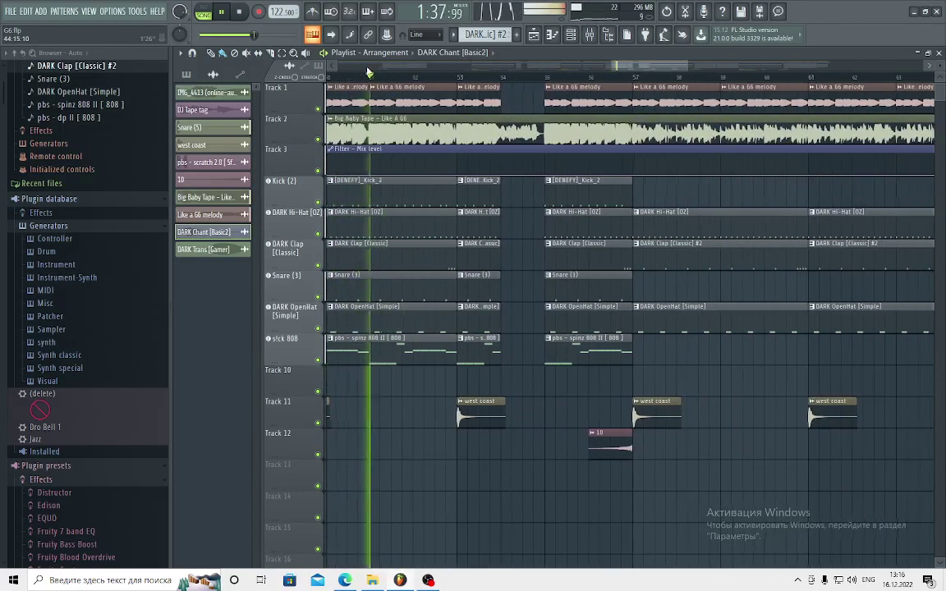
click(319, 140)
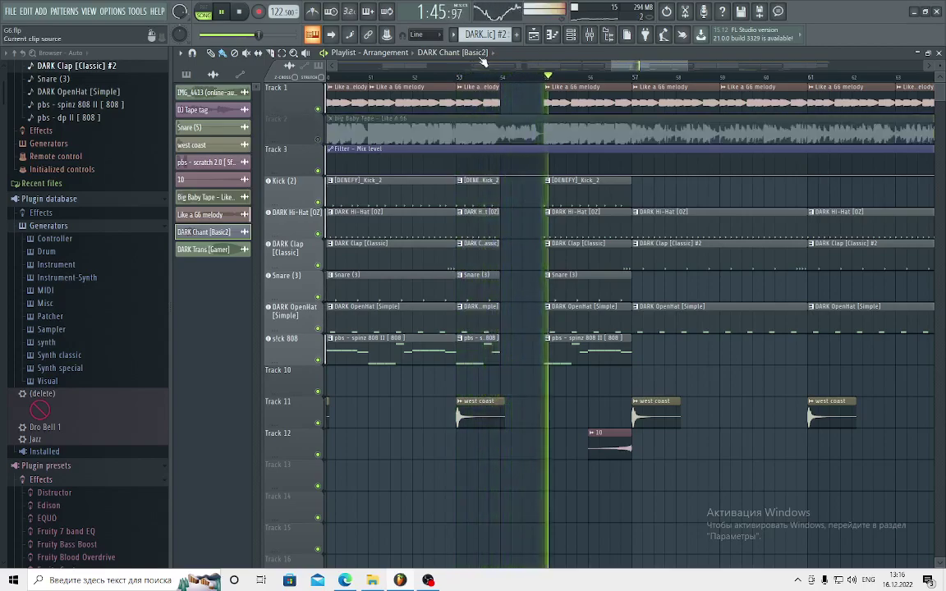
Follow the instrumental playback from bar 55 and look over the whole arrangement up to bar 89.
scroll(421, 66, down, 2)
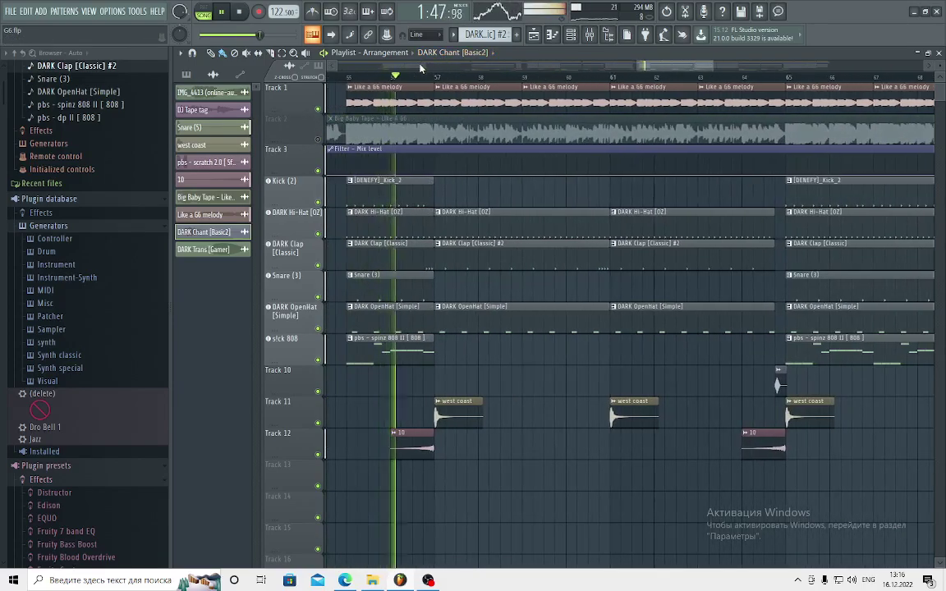
scroll(421, 68, down, 1)
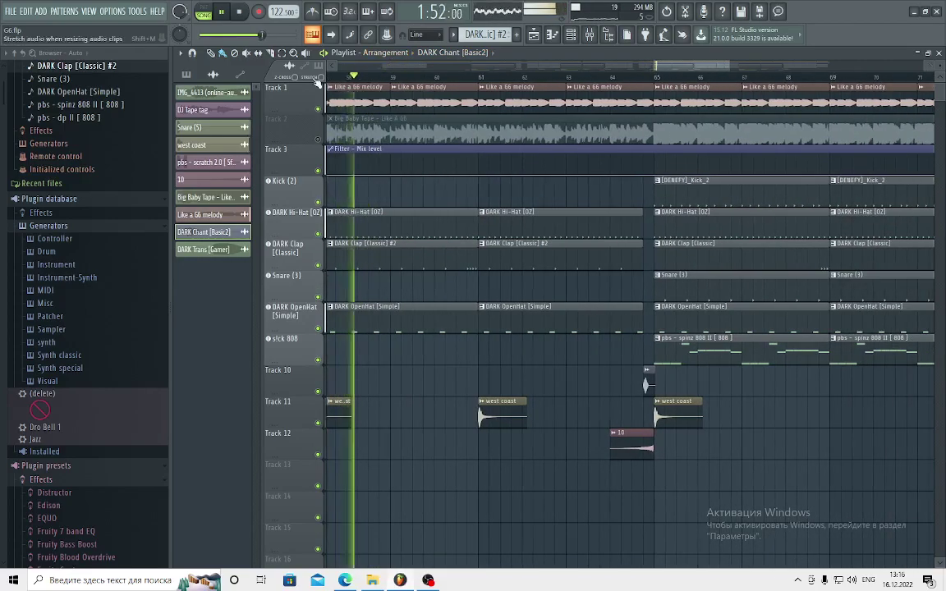
scroll(355, 76, down, 5)
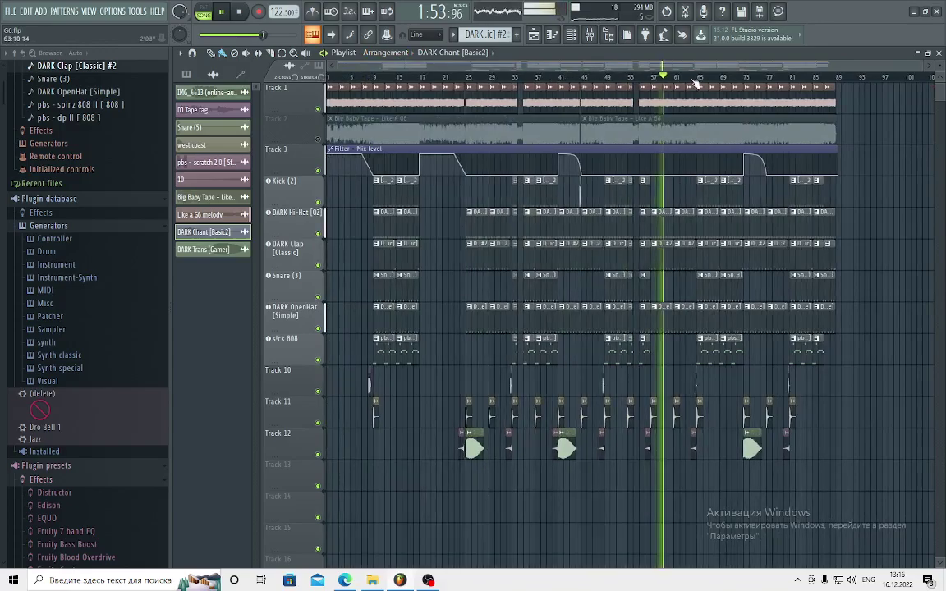
scroll(693, 85, up, 4)
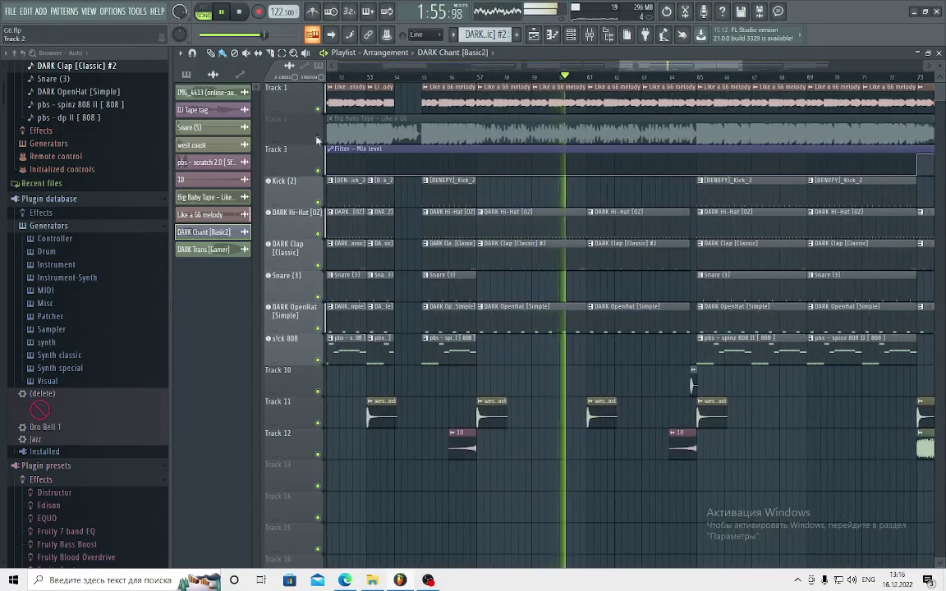
Bring the Track 2 vocal back around bar 60 and mute it again before the drop at bar 65.
click(319, 139)
scroll(361, 67, down, 3)
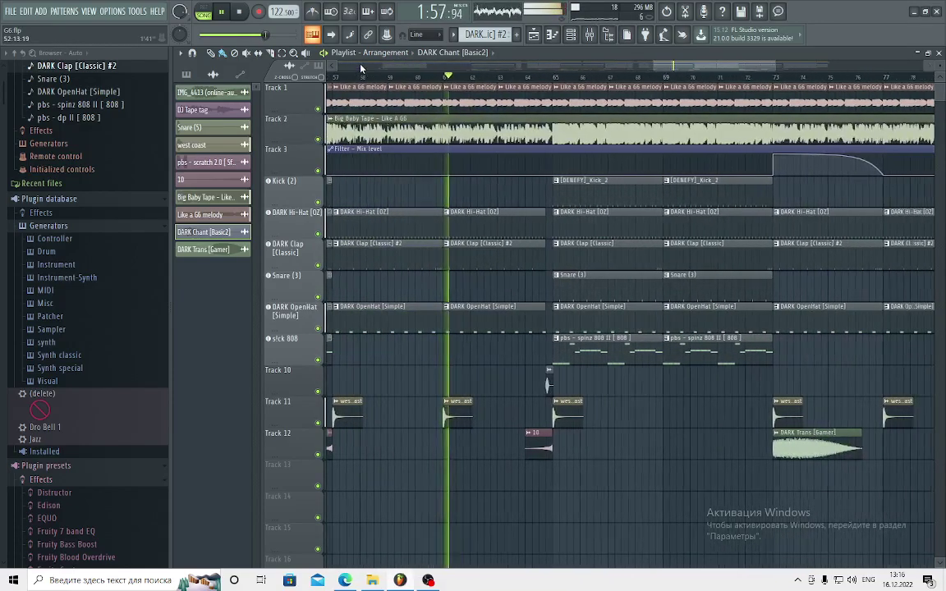
scroll(361, 68, down, 2)
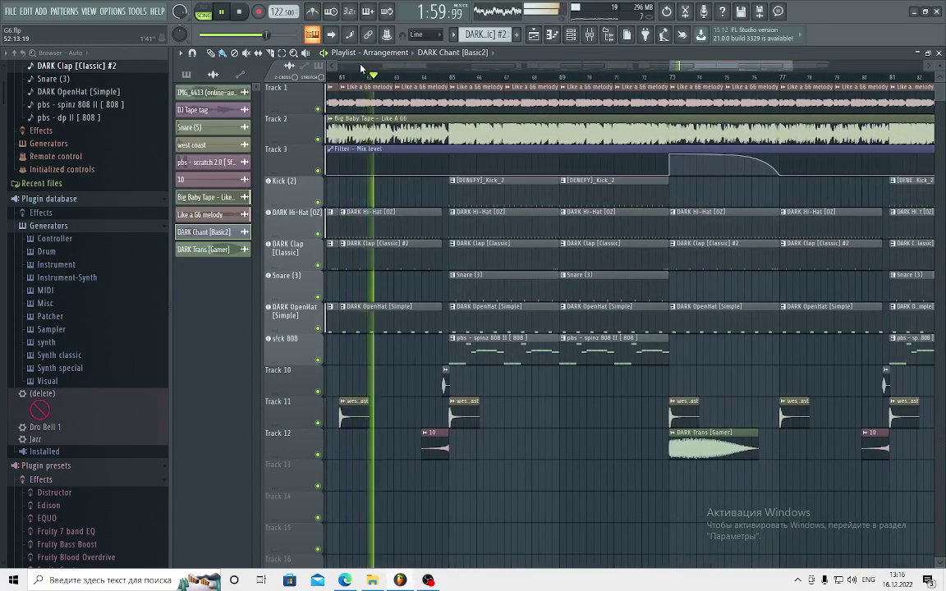
scroll(361, 67, down, 1)
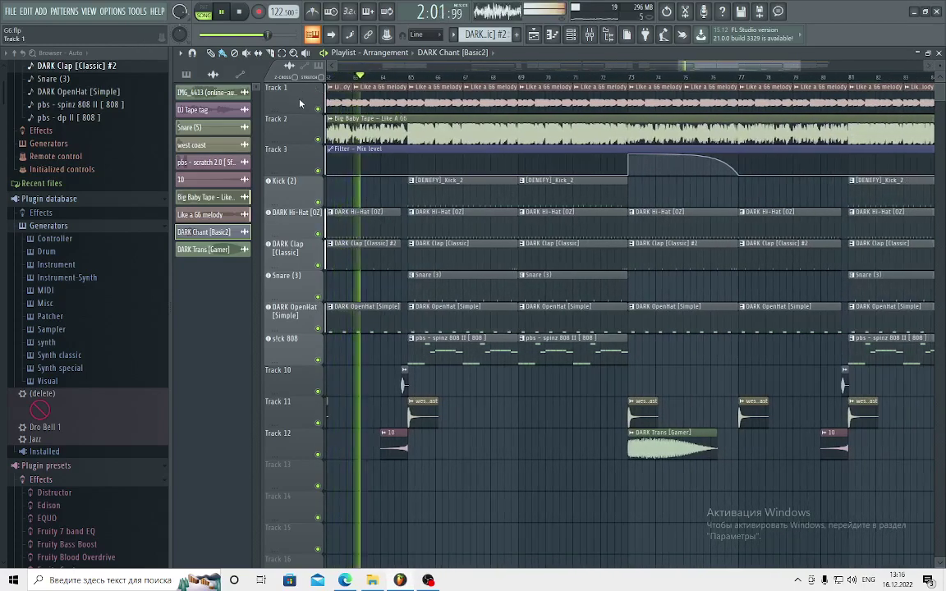
click(317, 140)
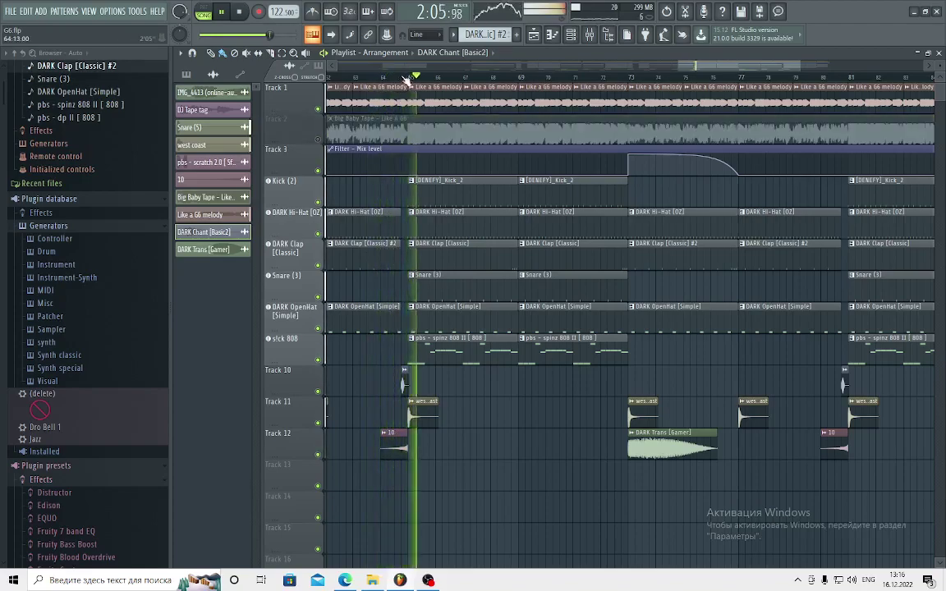
Follow the instrumental from bar 65, briefly turning the Track 2 vocal on just before the filter section at bar 73.
scroll(398, 70, down, 2)
scroll(405, 82, down, 3)
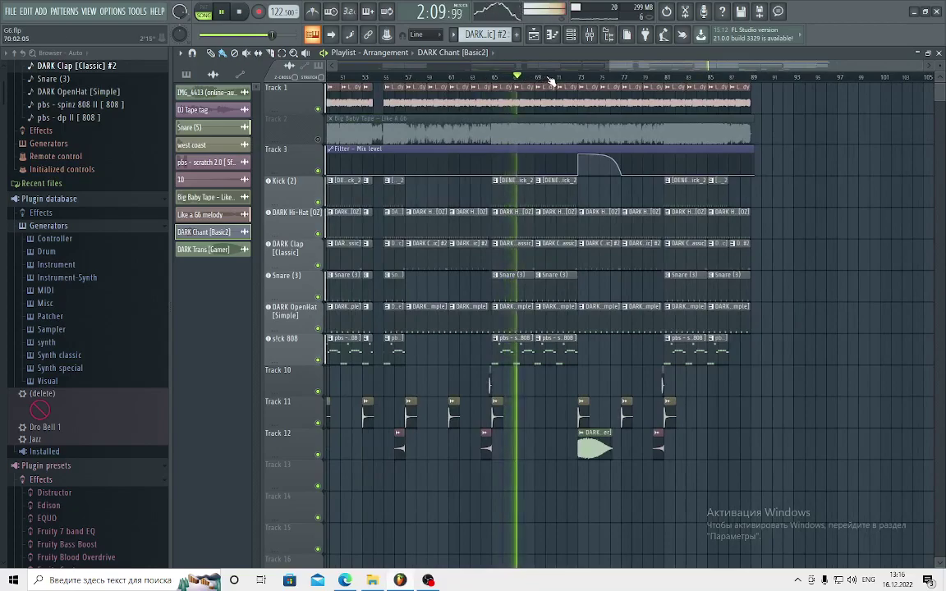
scroll(551, 79, up, 3)
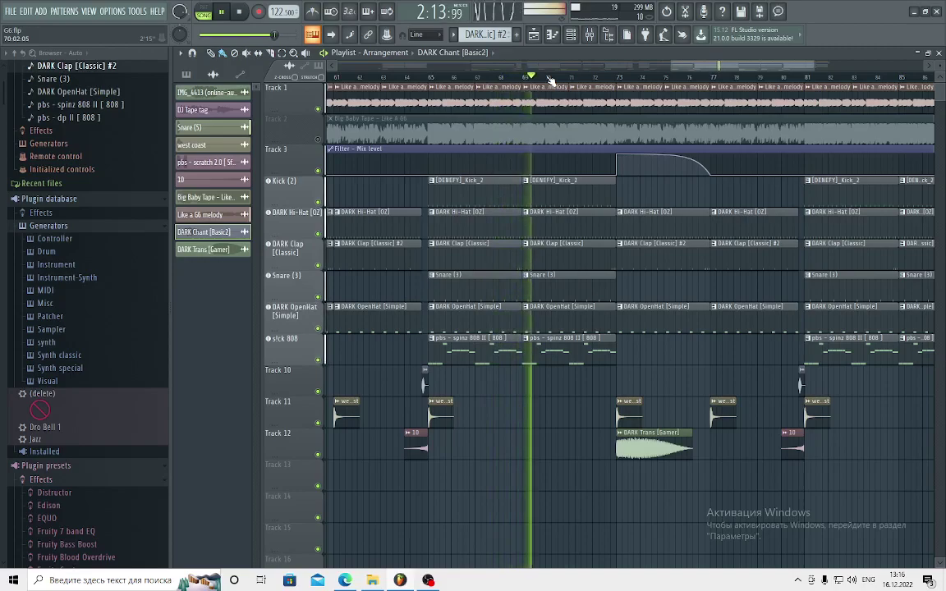
click(319, 141)
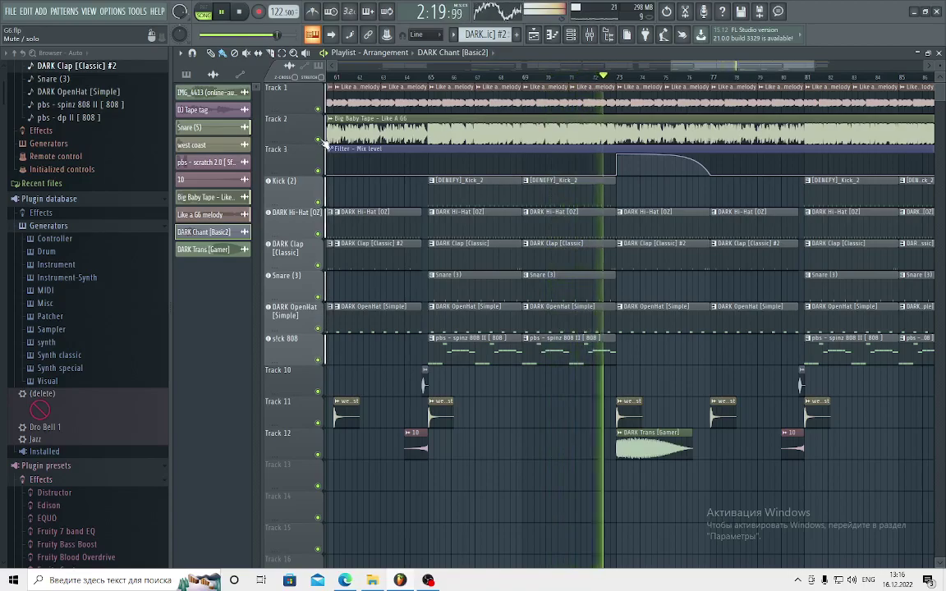
click(320, 140)
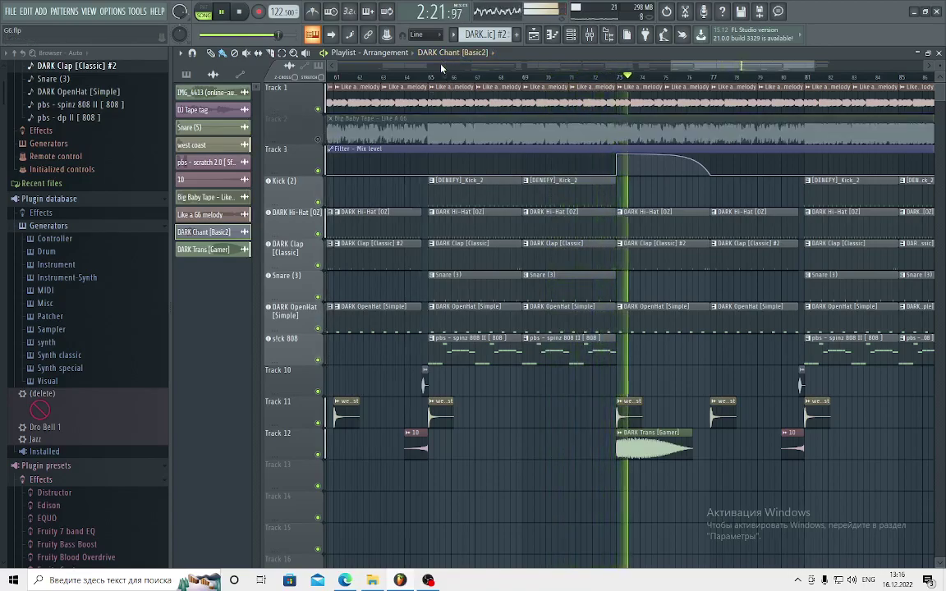
scroll(442, 68, right, 3)
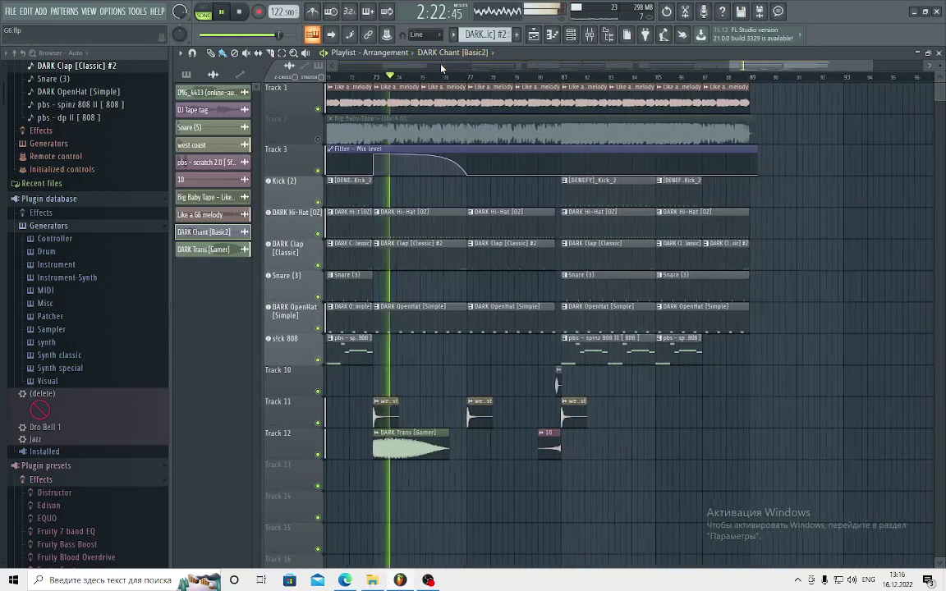
Audition the final section around bars 81 to 85 with and without the Track 2 vocal, leaving the track unmuted.
click(320, 140)
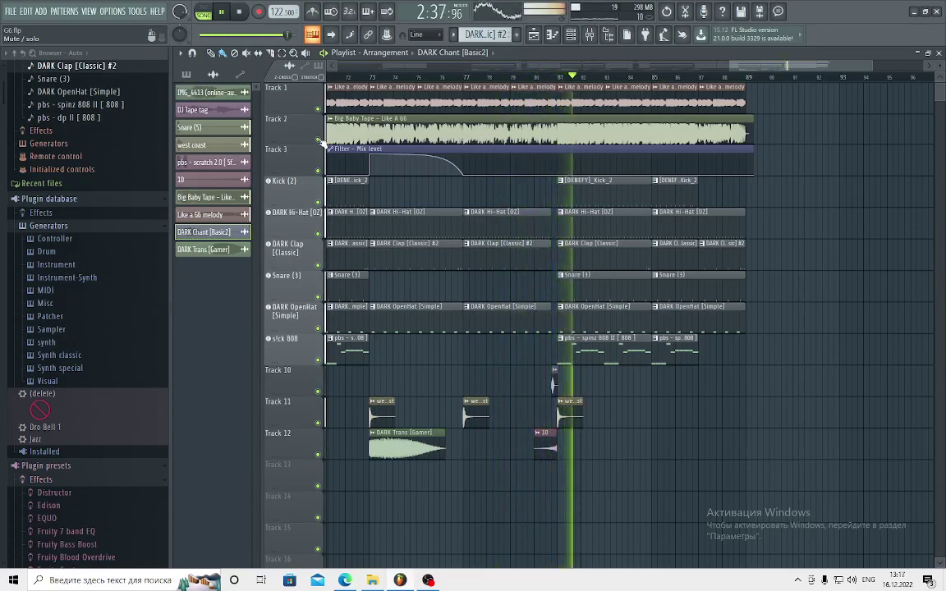
click(320, 141)
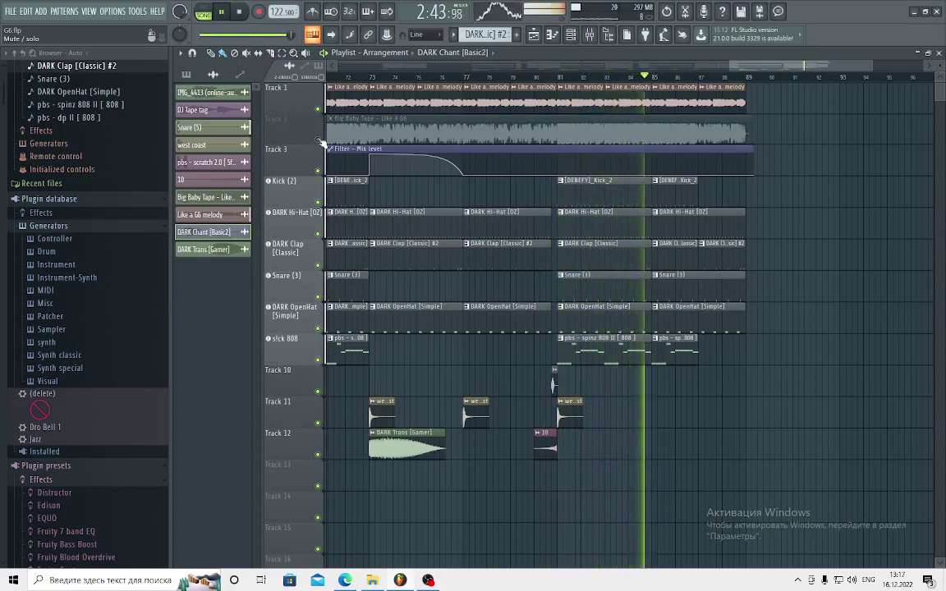
click(320, 140)
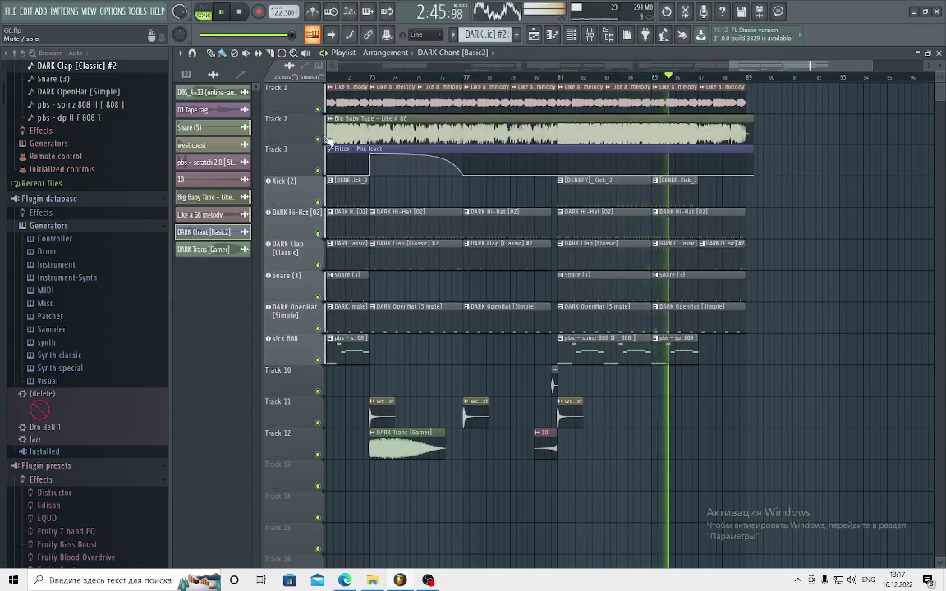